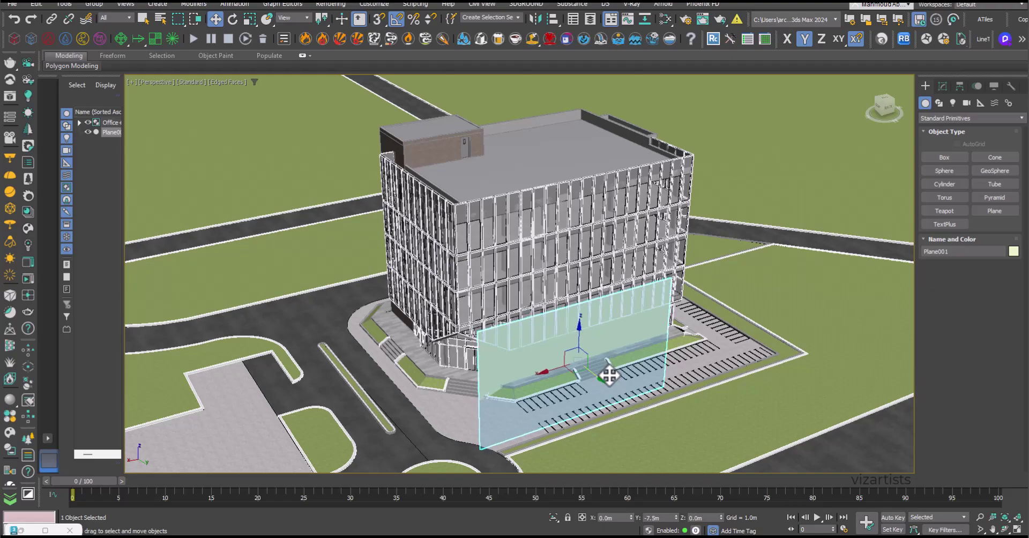
Raise the plane to a height of about 12.4 m in front of the facade's upper floors
drag(582, 337, 581, 230)
scroll(597, 282, up, 5)
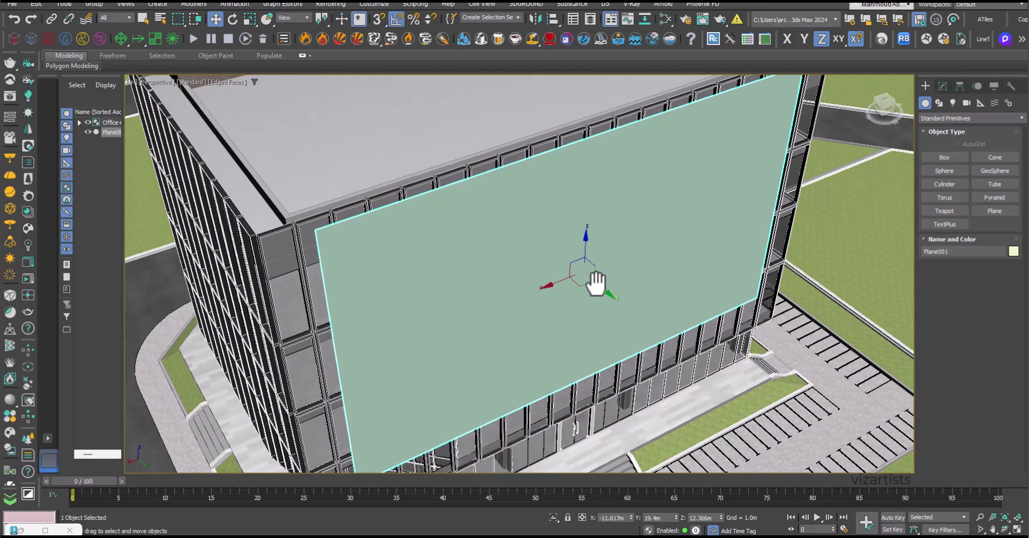
drag(599, 285, 598, 285)
scroll(598, 285, down, 4)
alt+middle_drag(598, 285, 654, 271)
right_click(654, 271)
Convert the plane to an Editable Poly object
click(942, 86)
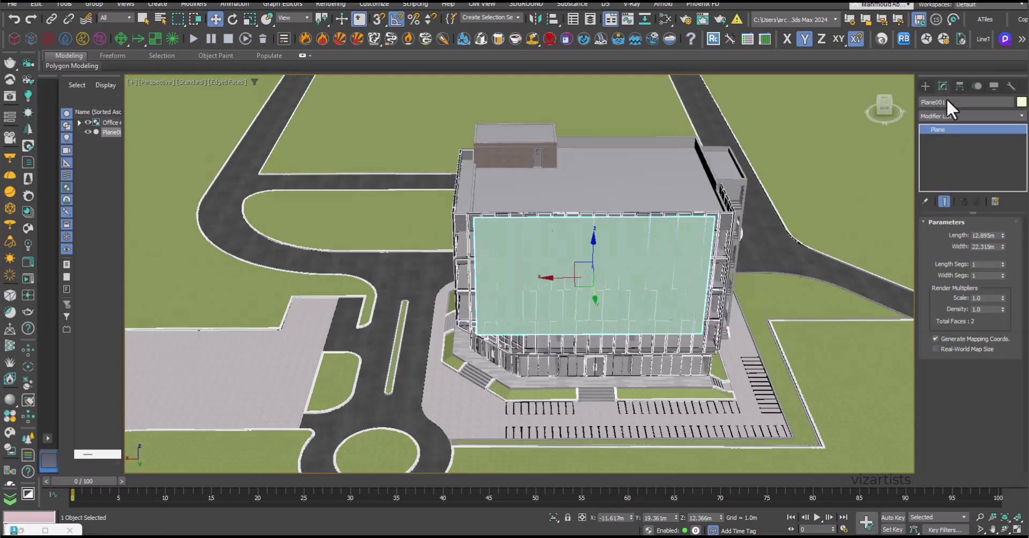
right_click(673, 240)
mouse_move(741, 358)
click(786, 381)
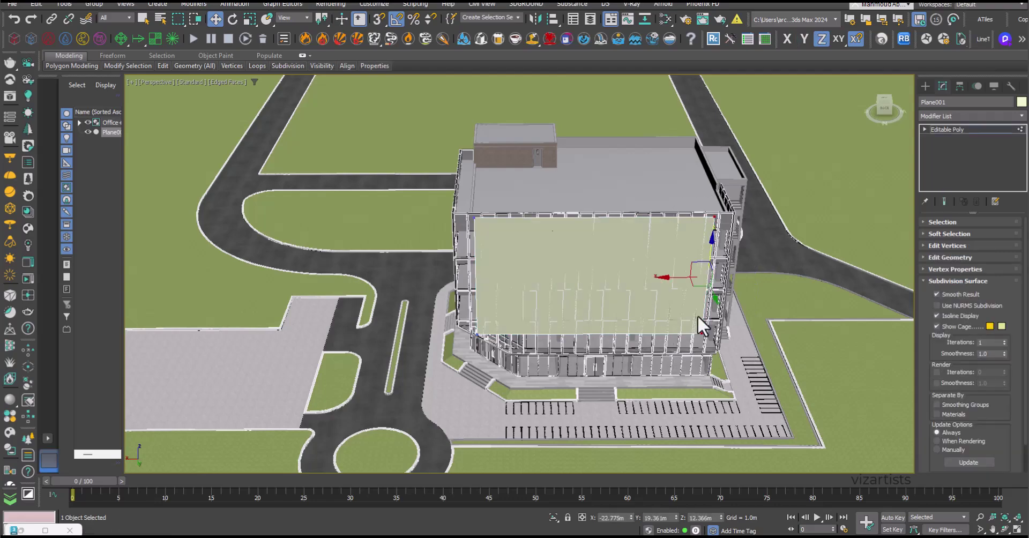
Widen the plane to both front facade corners by moving its side vertices outward about 1.8 m and 2 m
scroll(681, 339, up, 6)
drag(485, 330, 529, 328)
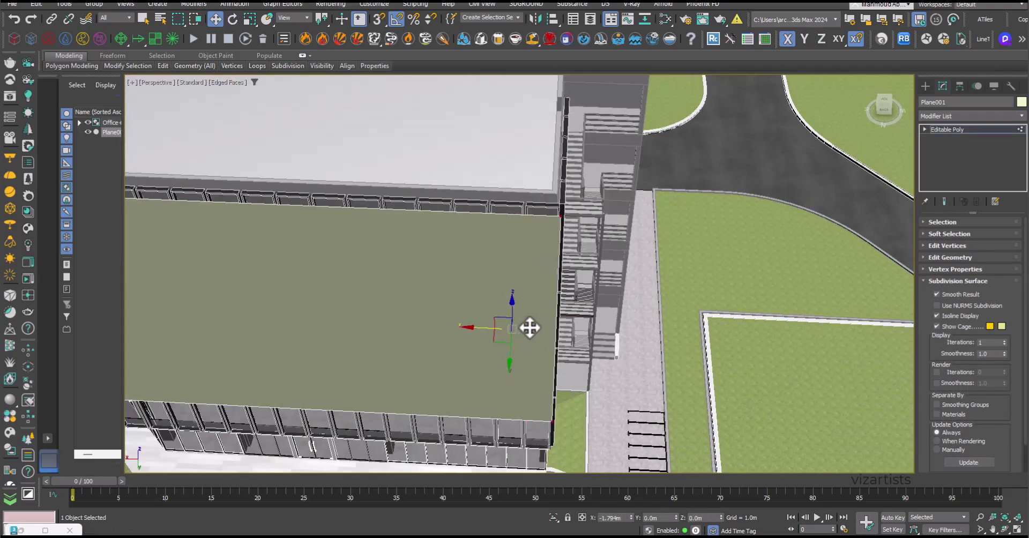
scroll(611, 310, down, 6)
scroll(522, 231, up, 8)
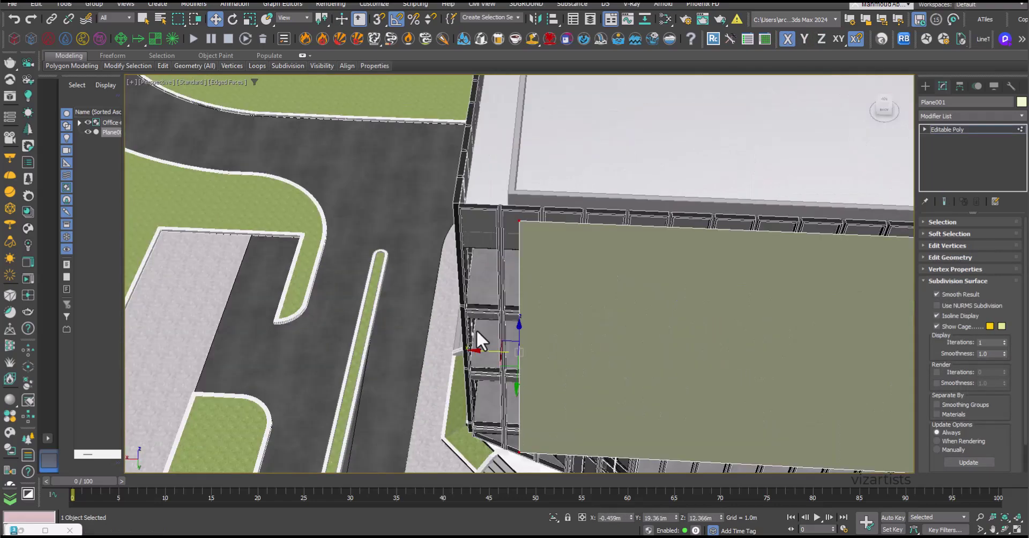
drag(479, 352, 423, 343)
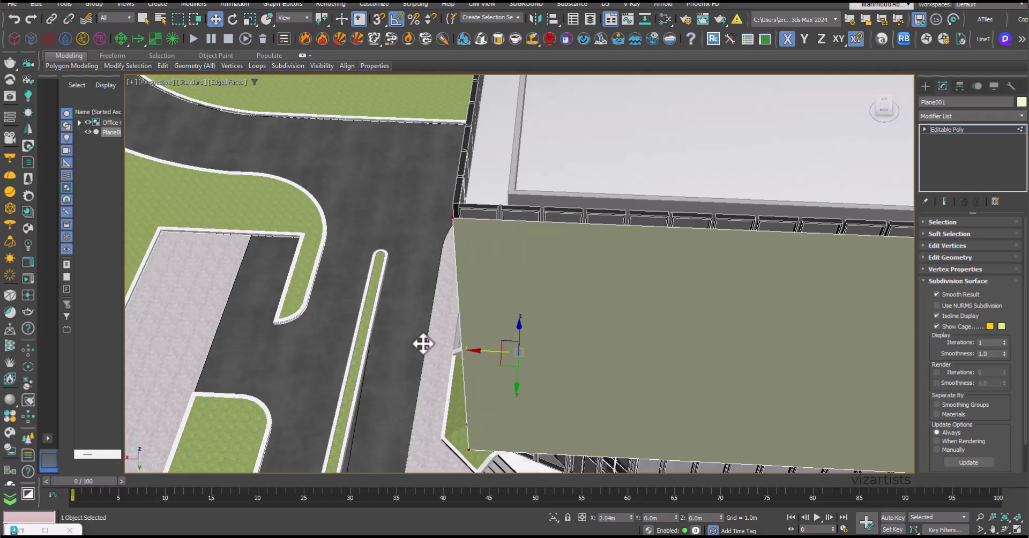
Move the plane's upper vertices up to the top of the front facade frame
scroll(422, 343, down, 5)
middle_drag(584, 332, 546, 300)
drag(592, 235, 394, 284)
scroll(432, 257, up, 3)
alt+middle_drag(536, 338, 608, 272)
scroll(604, 272, up, 3)
drag(595, 271, 595, 258)
scroll(594, 273, down, 2)
Extrude the plane's vertical corner edge along the long glazed side facade to its far end
middle_drag(369, 359, 621, 318)
key(2)
click(610, 343)
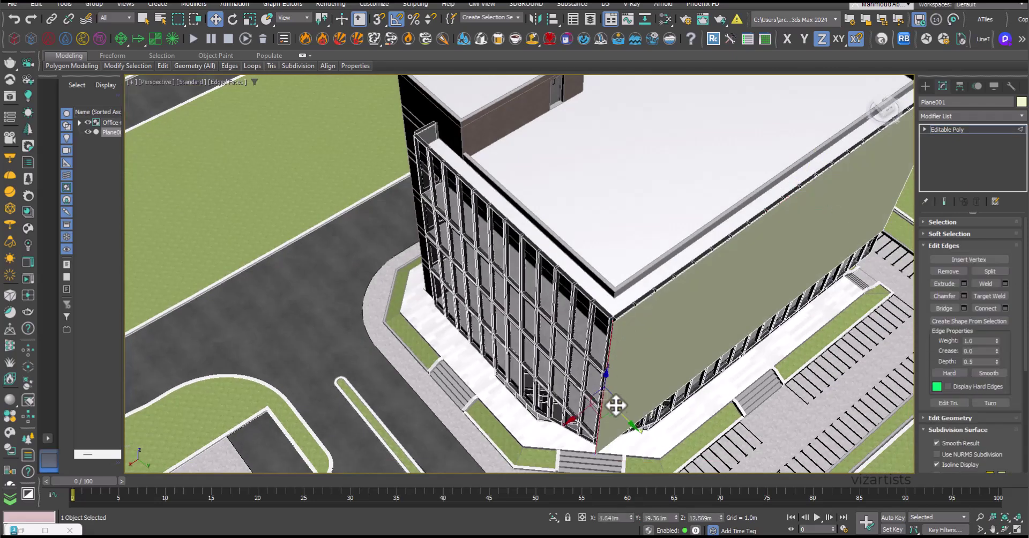
shift+drag(621, 412, 464, 218)
Extrude the opposite vertical edge about 6.5 m along the short glazed facade beside the exterior staircase
alt+middle_drag(544, 244, 517, 231)
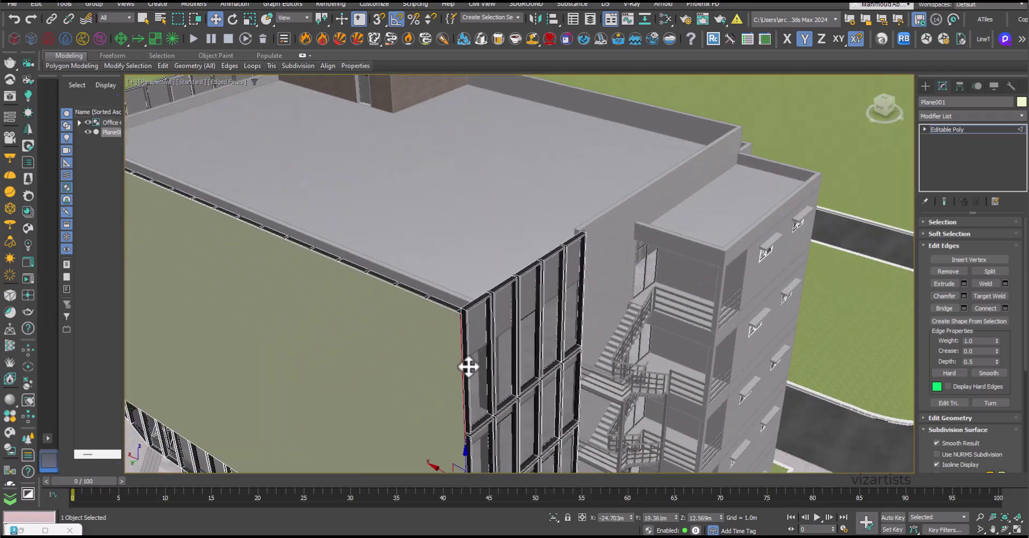
alt+middle_drag(468, 364, 505, 385)
shift+drag(474, 421, 597, 343)
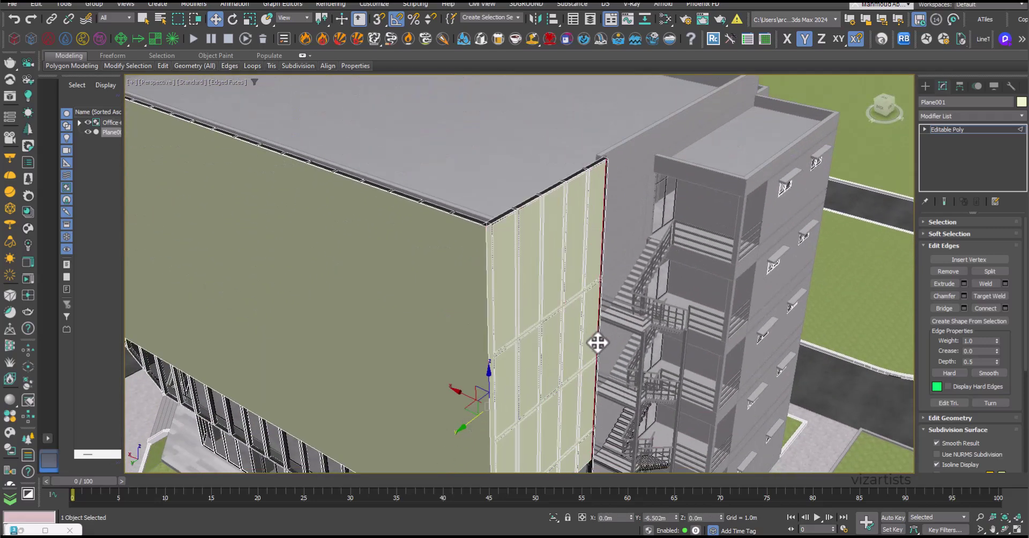
Raise the shell's bottom vertices to about 6.85 m, level with the apex of the triangular entrance frame
scroll(502, 305, down, 6)
alt+middle_drag(501, 305, 585, 266)
scroll(505, 348, up, 3)
middle_drag(548, 326, 630, 313)
key(1)
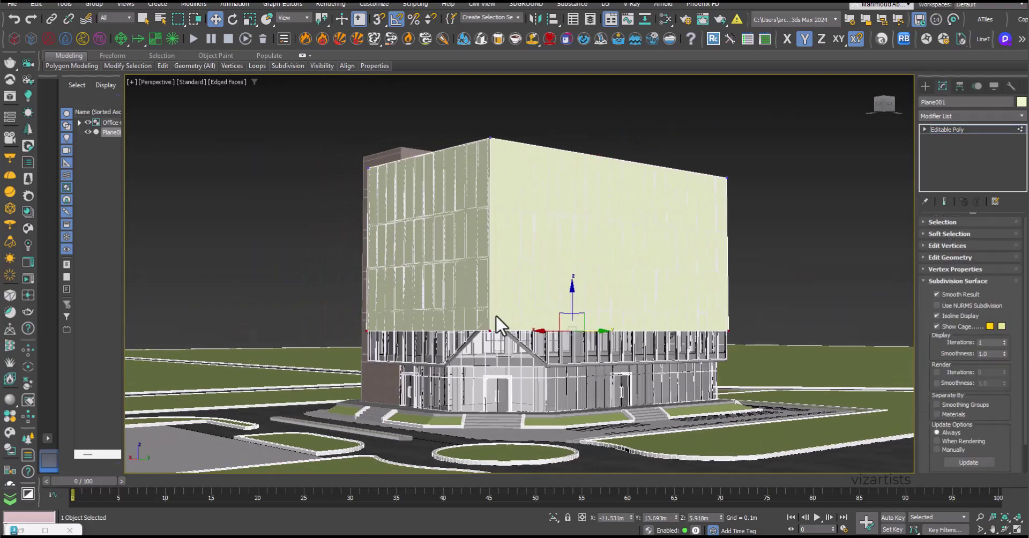
scroll(462, 320, up, 3)
drag(634, 316, 630, 293)
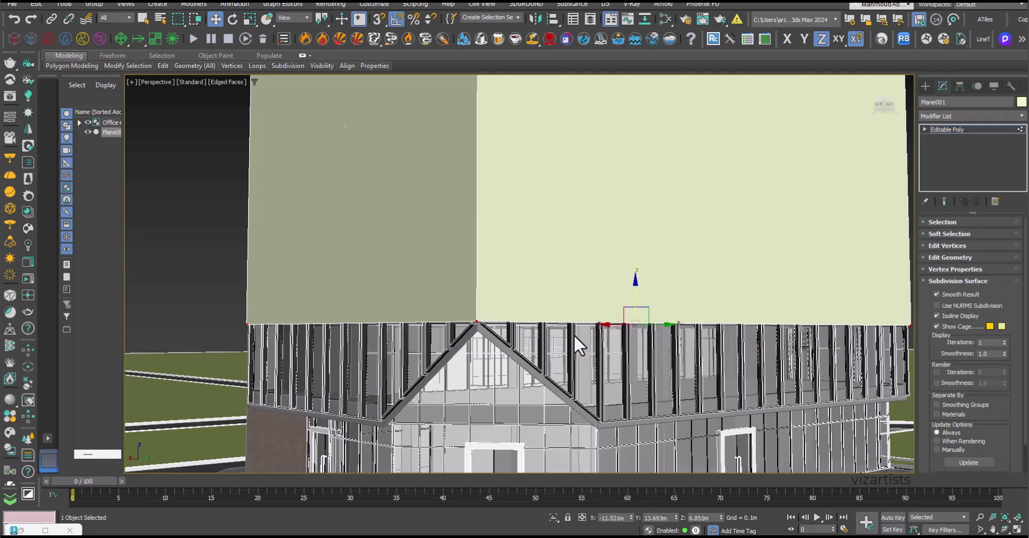
Extrude the shell's bottom edges straight down to the lower edge of the glazed facade, forming a lower strip
key(2)
mouse_move(588, 324)
middle_down()
mouse_move(589, 296)
mouse_move(499, 264)
middle_up()
key(F3)
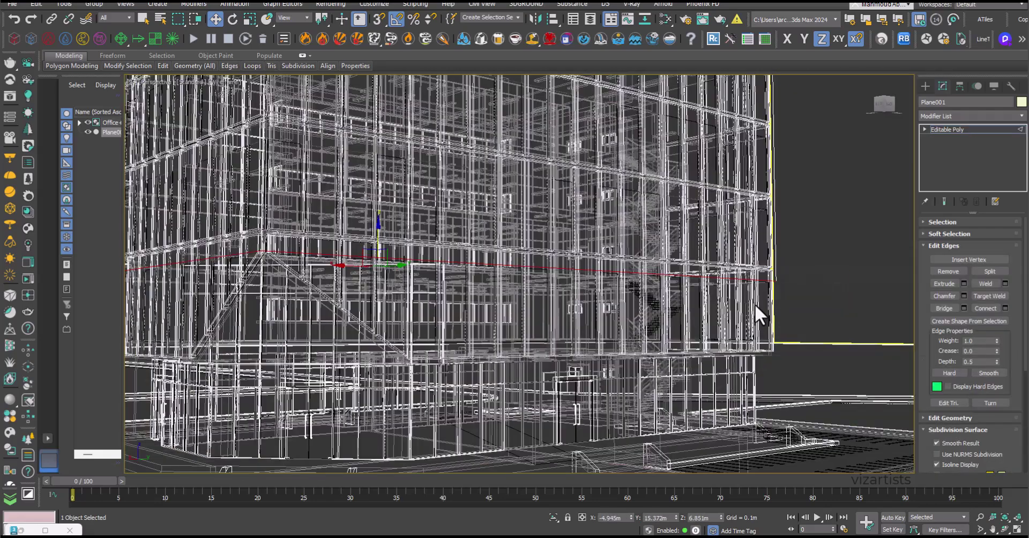
key(F3)
mouse_move(583, 258)
alt+middle_down()
mouse_move(505, 269)
mouse_move(436, 257)
mouse_move(528, 259)
mouse_move(517, 246)
alt+middle_up()
drag(516, 247, 519, 329)
alt+middle_drag(518, 329, 558, 272)
key(F3)
key(F3)
Leave edge editing, isolate the shell and add an Edit Poly modifier to it
right_click(540, 320)
click(515, 307)
scroll(530, 308, down, 5)
scroll(558, 272, up, 3)
scroll(558, 272, up, 3)
right_click(556, 269)
click(586, 159)
click(996, 116)
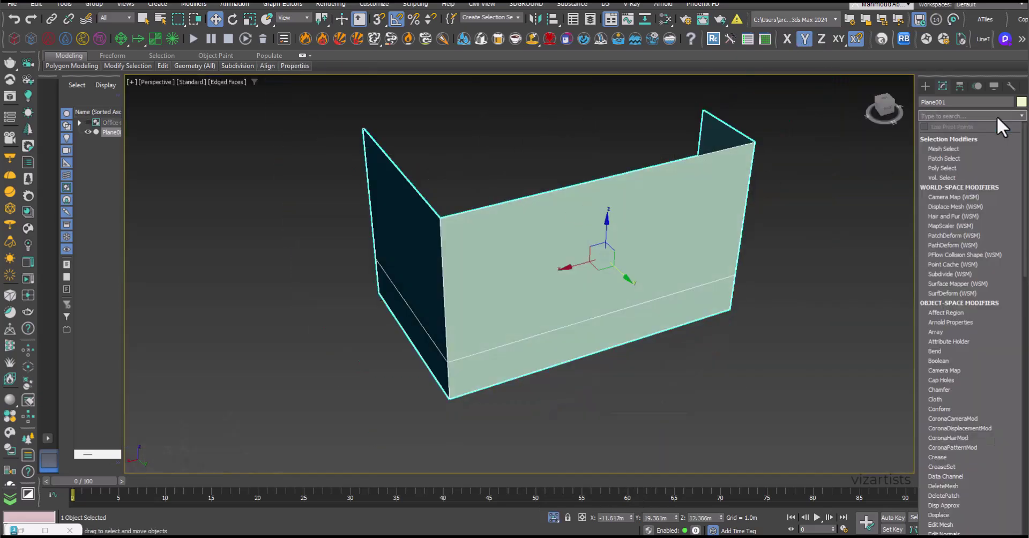
text(e)
click(954, 166)
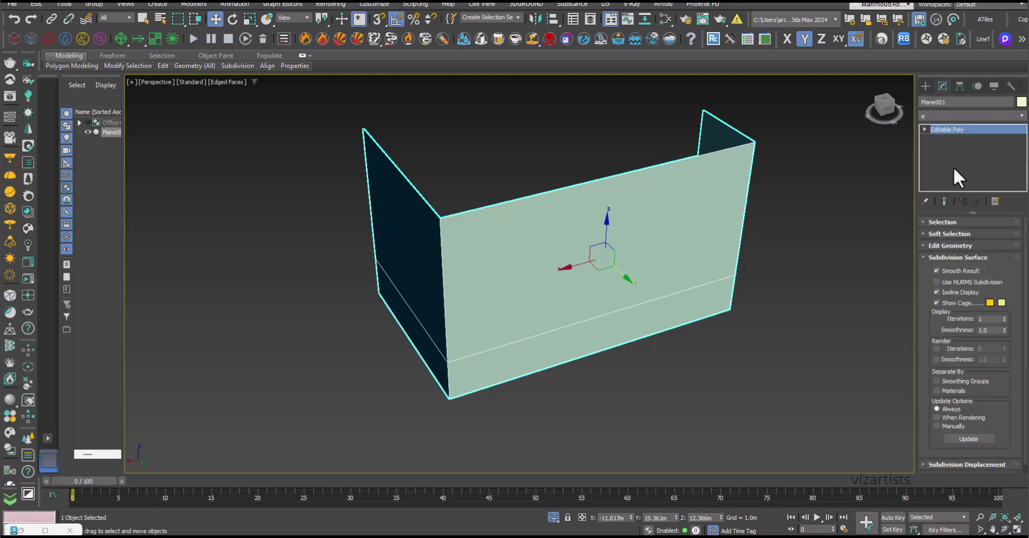
Select the ring of horizontal edges across the shell's front face
key(2)
click(574, 322)
key(alt+r)
right_click(572, 297)
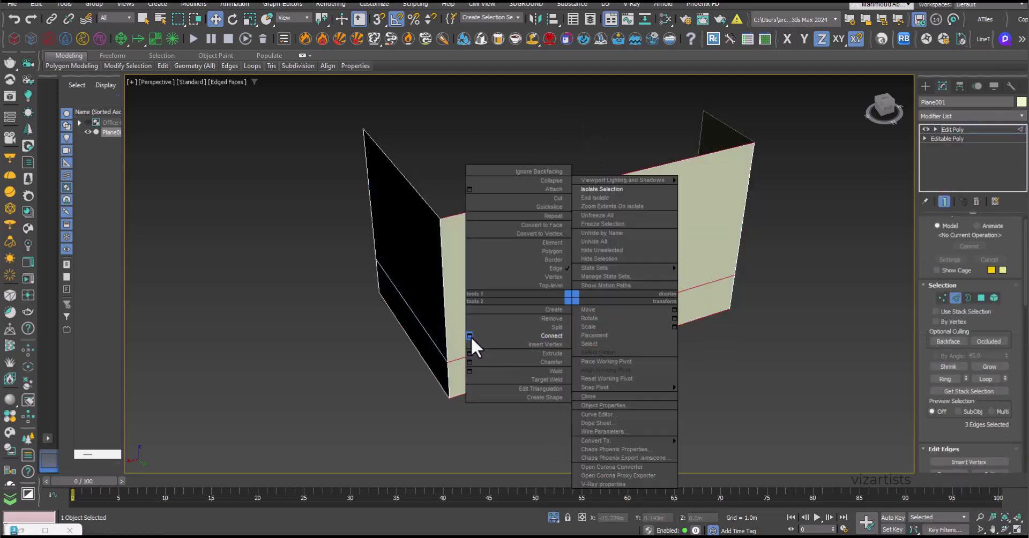
click(470, 336)
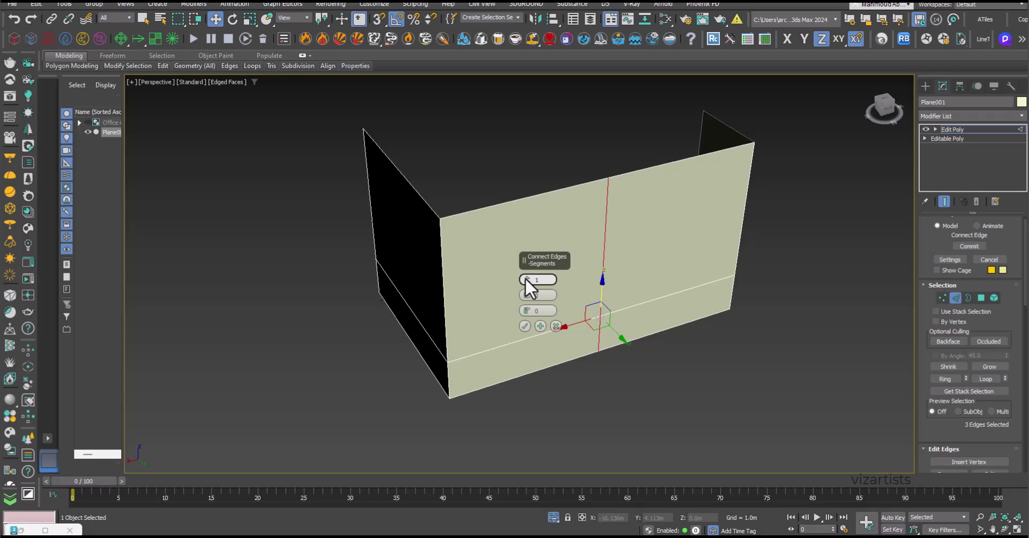
click(556, 326)
End the isolation and connect the front face's horizontal edges with one vertical edge line
right_click(579, 286)
click(596, 198)
middle_drag(597, 198, 527, 309)
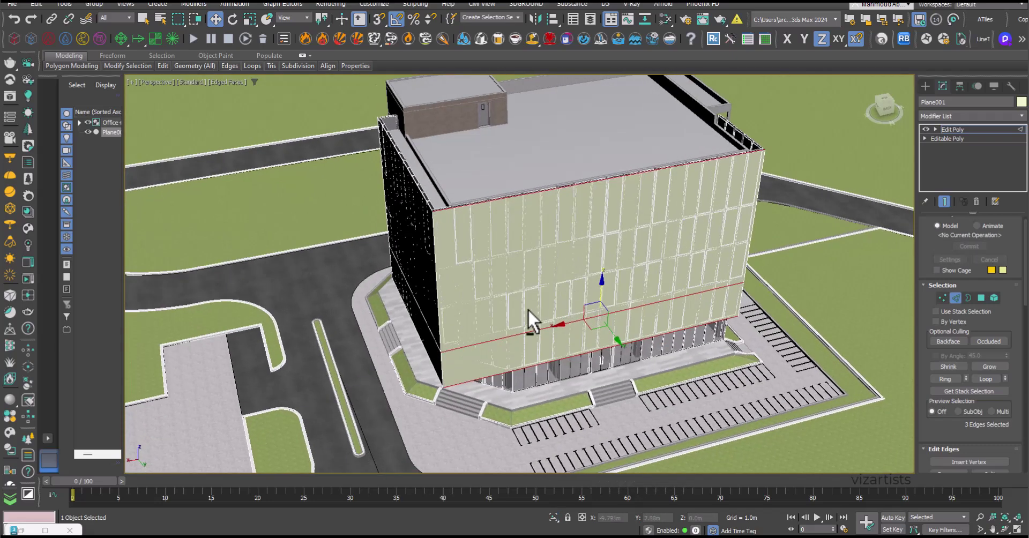
right_click(526, 295)
click(457, 332)
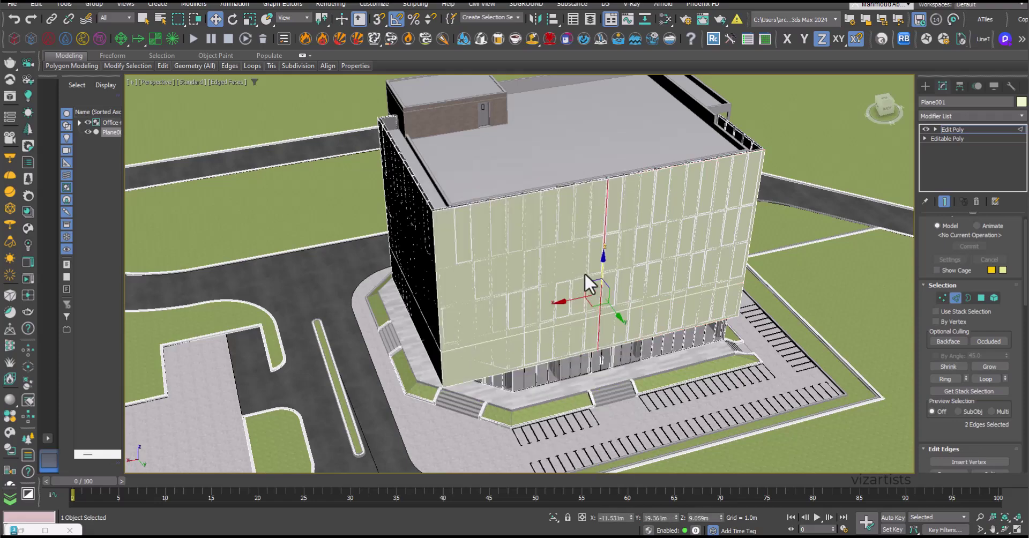
Slide the front face's new vertical edge sideways in wireframe to line up with the lower end of the triangular entrance frame
scroll(593, 301, up, 5)
middle_drag(479, 390, 546, 316)
alt+middle_drag(547, 316, 538, 292)
scroll(536, 329, up, 3)
key(F3)
drag(518, 228, 498, 229)
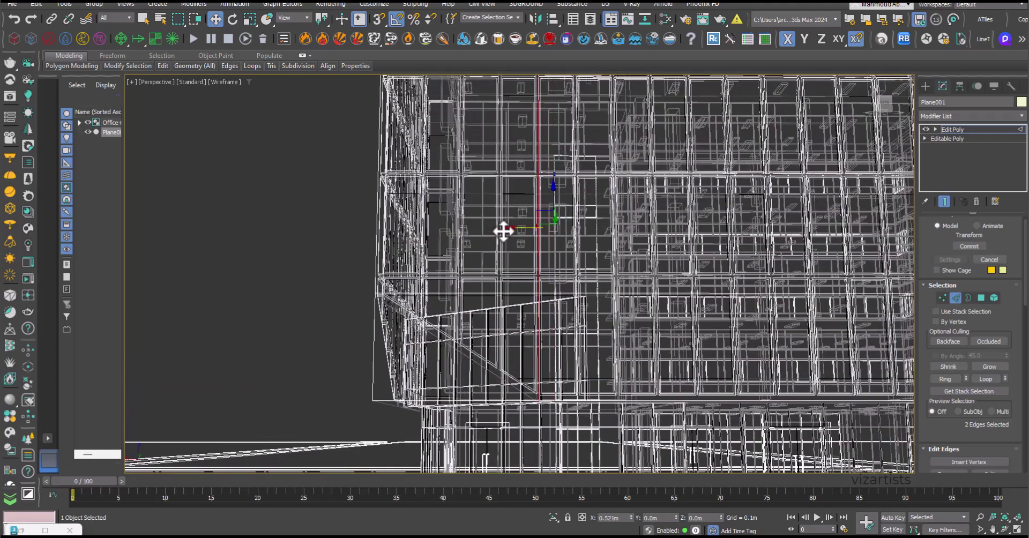
Connect the entrance side face's horizontal edges with one vertical edge and align it with the facade mullion at the triangular frame
alt+middle_drag(504, 233, 542, 343)
key(F3)
scroll(591, 311, down, 4)
drag(522, 369, 485, 208)
right_click(523, 321)
click(509, 355)
scroll(481, 297, up, 3)
scroll(514, 335, up, 2)
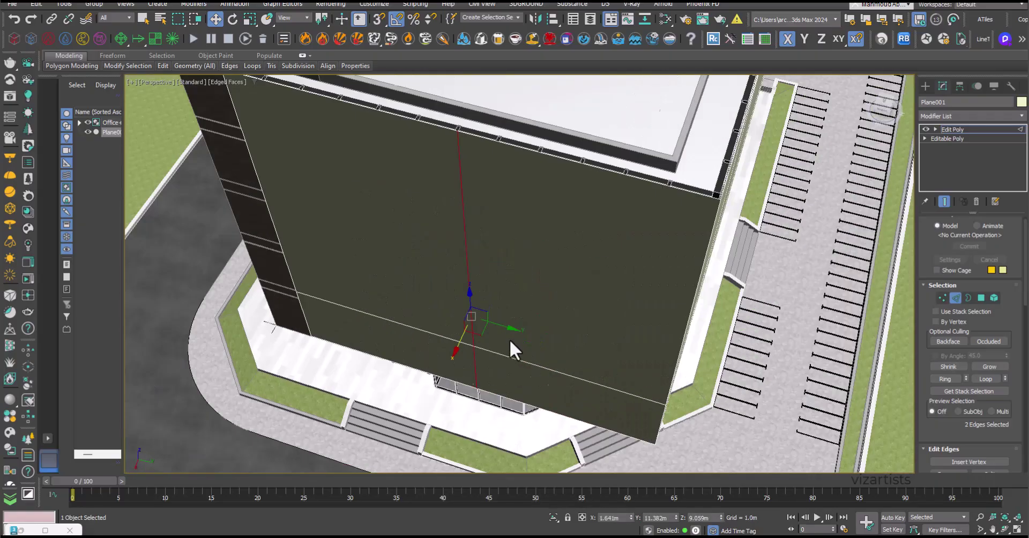
key(F3)
scroll(557, 308, up, 4)
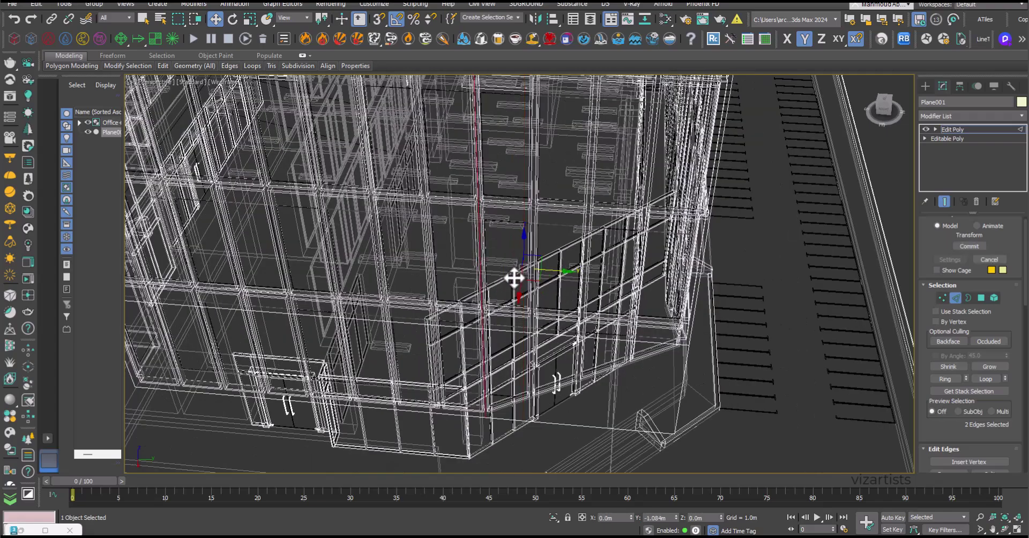
scroll(514, 276, down, 5)
key(F3)
Isolate the shell again and add a second Edit Poly modifier
alt+middle_drag(577, 285, 503, 250)
scroll(622, 307, up, 3)
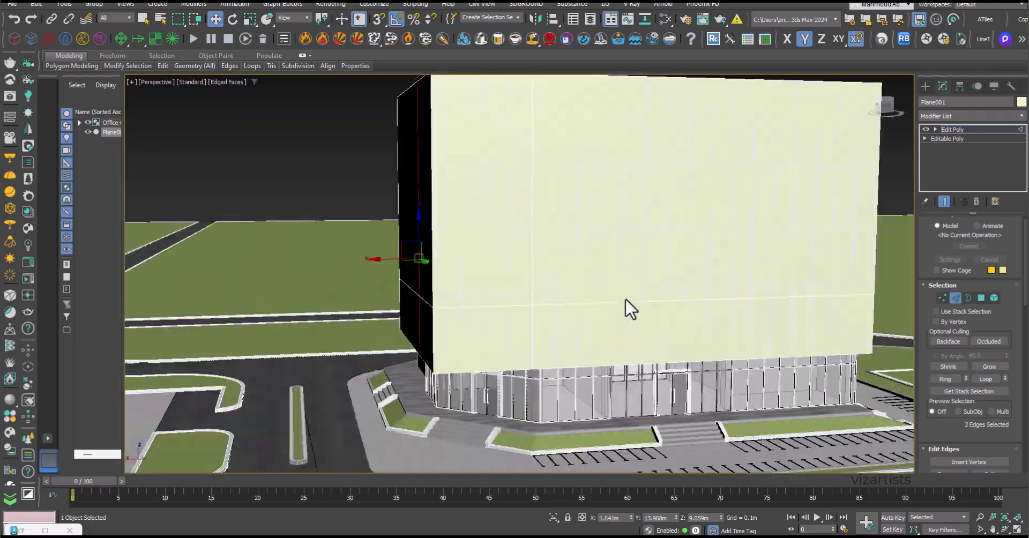
right_click(622, 293)
click(657, 188)
middle_drag(677, 253, 625, 336)
right_click(632, 306)
click(626, 302)
click(997, 117)
scroll(964, 161, down, 5)
click(954, 166)
Connect the horizontal edges of the front face's wide section with 18 vertical segments
ctrl+click(603, 352)
right_click(605, 318)
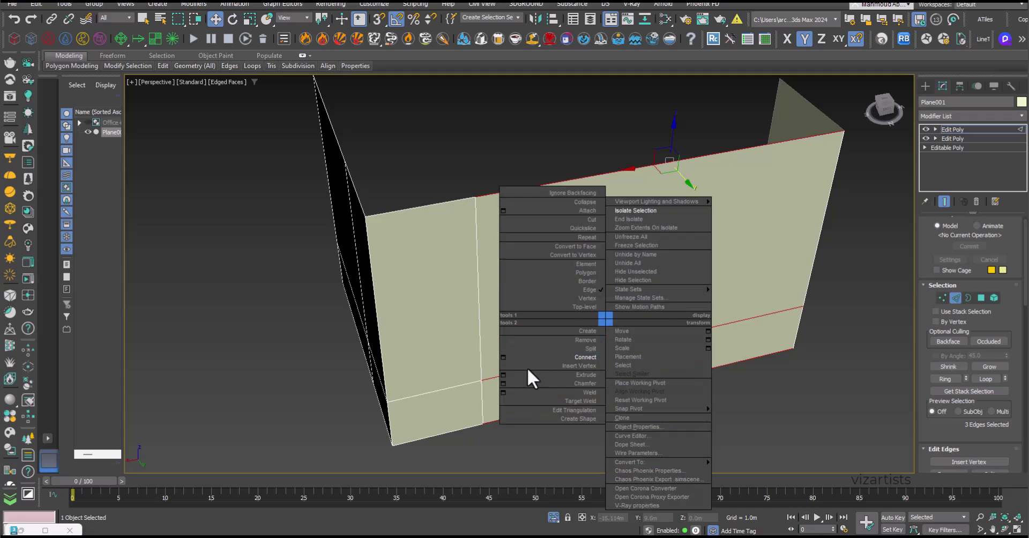
click(502, 356)
drag(527, 279, 540, 239)
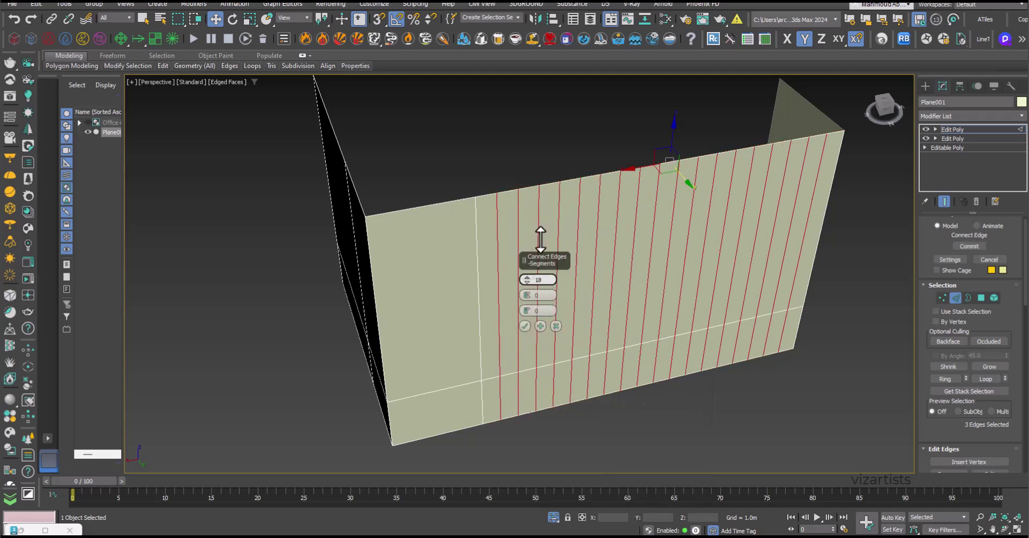
click(524, 326)
Connect the horizontal edges of the front face's narrow corner section with 4 vertical segments
middle_drag(520, 341, 642, 286)
drag(567, 297, 521, 311)
right_click(555, 193)
click(454, 231)
click(526, 326)
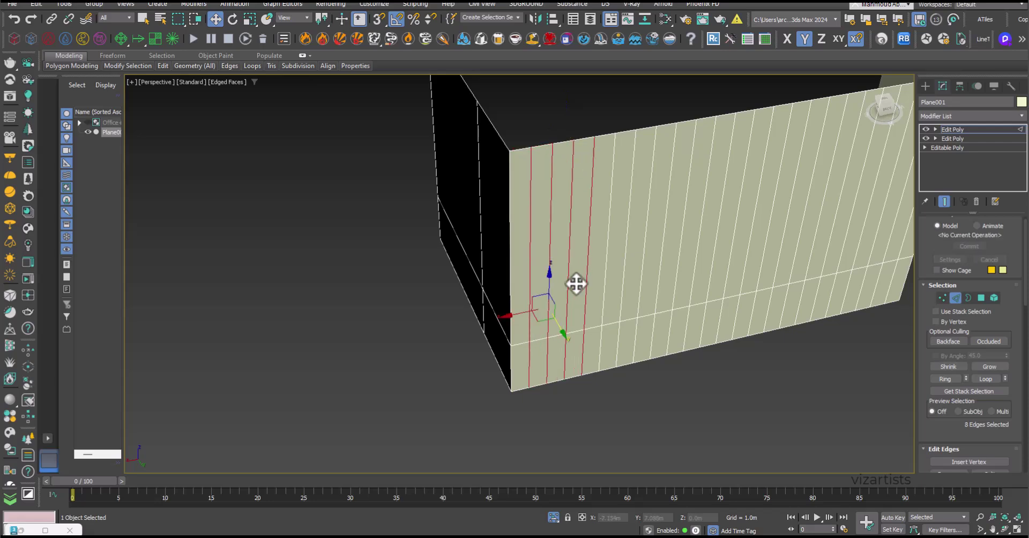
Connect the narrow corner section of the adjoining side face using the same segment settings
alt+middle_drag(573, 283, 557, 154)
drag(503, 444, 503, 443)
right_click(501, 317)
click(480, 356)
Connect the horizontal edges of that side face's remaining outer section with 9 vertical segments
drag(377, 414, 377, 414)
right_click(399, 276)
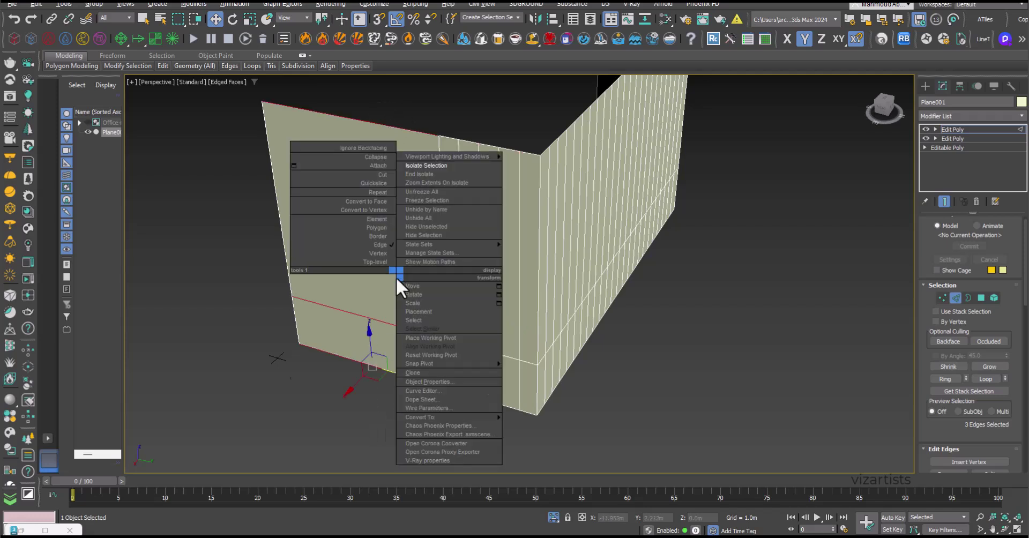
click(296, 310)
drag(532, 279, 529, 268)
click(527, 325)
alt+middle_drag(673, 222, 593, 222)
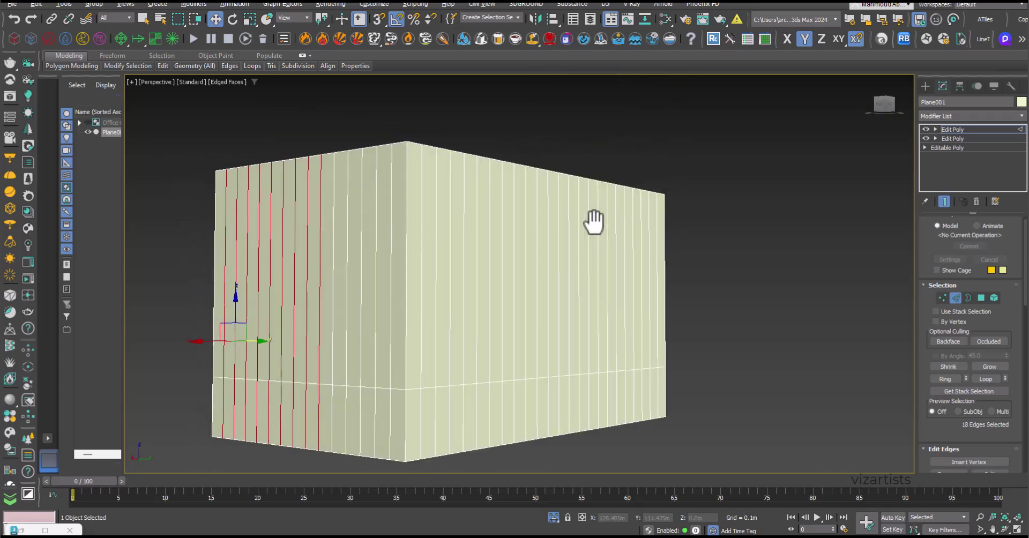
Select the horizontal edges of the short side face at the shell's opposite end
drag(314, 286, 198, 291)
alt+middle_drag(336, 278, 625, 225)
drag(631, 198, 643, 407)
right_click(650, 344)
click(617, 379)
alt+middle_drag(621, 375, 653, 319)
key(ctrl+z)
Connect the short side face's horizontal edges with 6 vertical segments
right_click(650, 314)
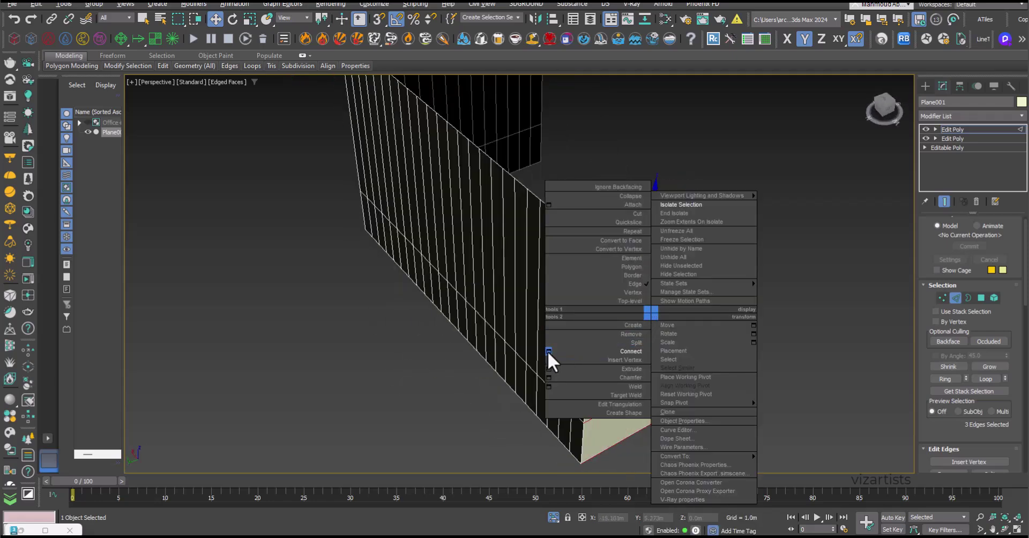
click(546, 351)
drag(529, 283, 527, 288)
alt+middle_drag(616, 311, 665, 297)
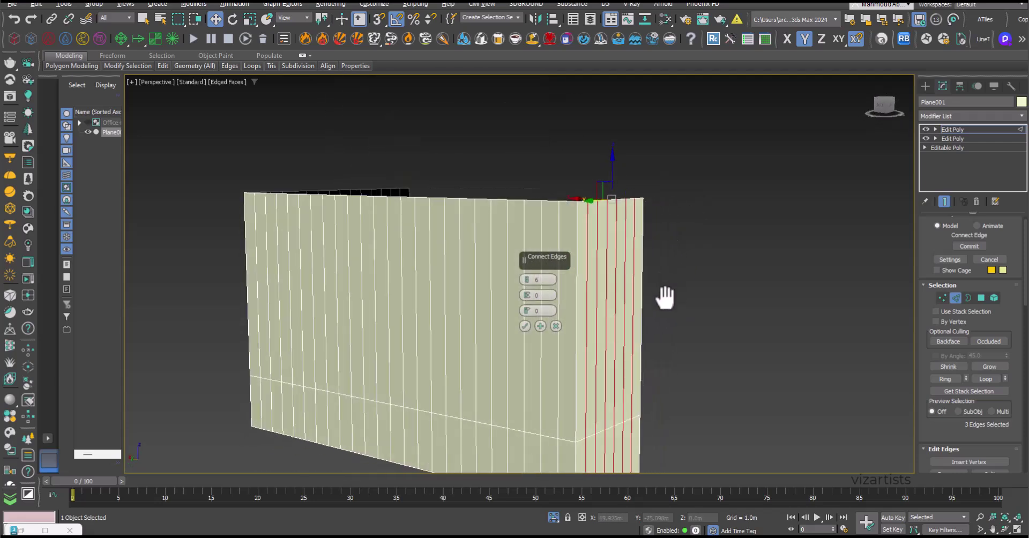
click(526, 326)
Select the ring of vertical edges above the lower strip and connect them with 11 horizontal segments
scroll(530, 325, down, 5)
alt+middle_drag(530, 325, 643, 316)
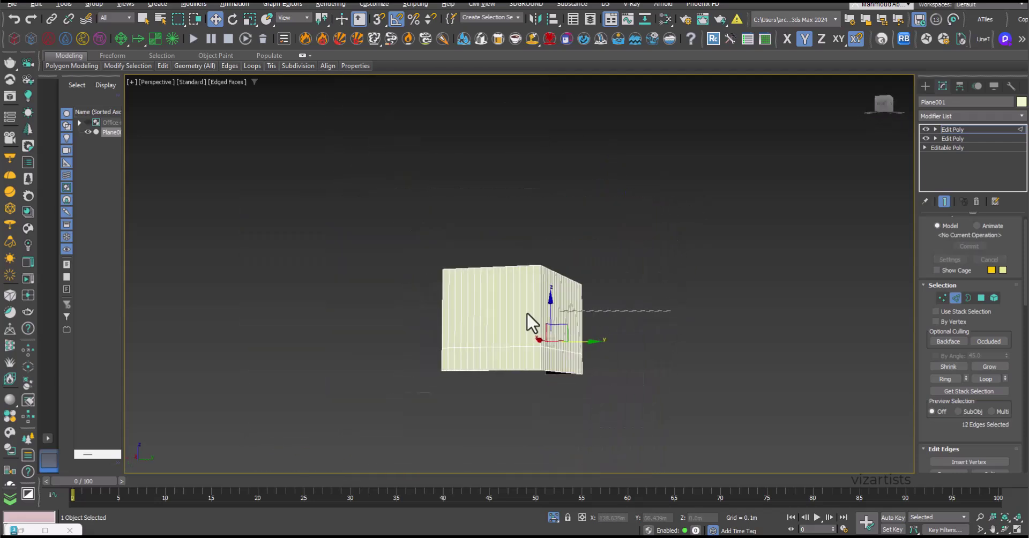
click(542, 317)
key(alt+r)
scroll(542, 317, up, 3)
alt+middle_drag(542, 318, 503, 321)
scroll(503, 322, up, 4)
right_click(499, 319)
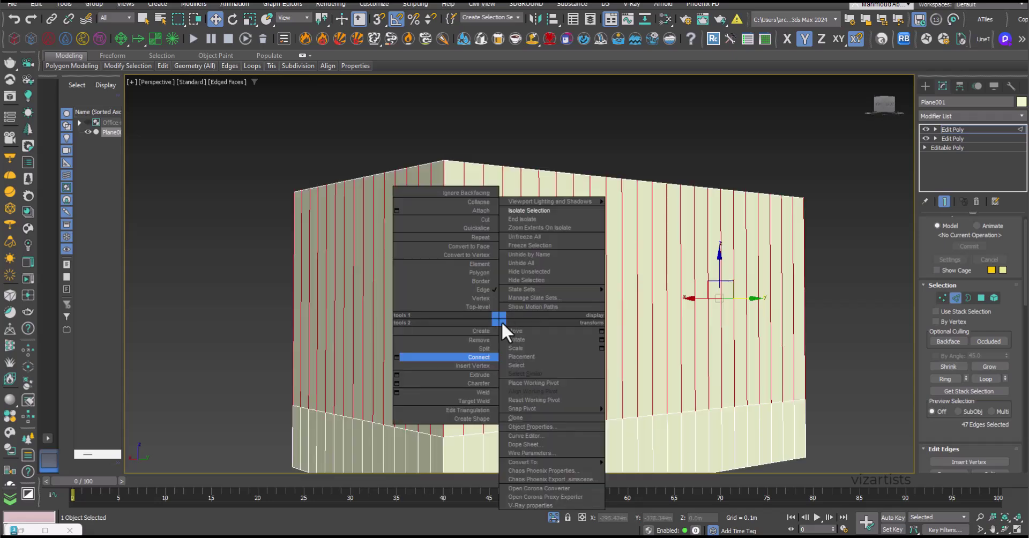
click(398, 356)
mouse_move(530, 279)
mouse_down()
mouse_move(533, 245)
mouse_move(530, 265)
mouse_up()
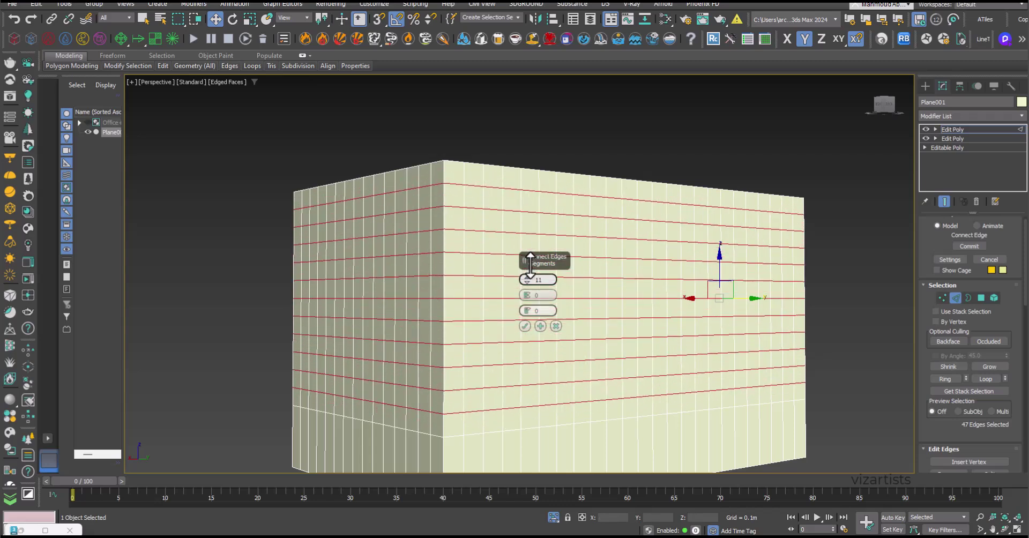
click(524, 327)
Connect the lower strip's vertical edges with horizontal segments, using a reduced segment count
middle_drag(557, 365, 588, 254)
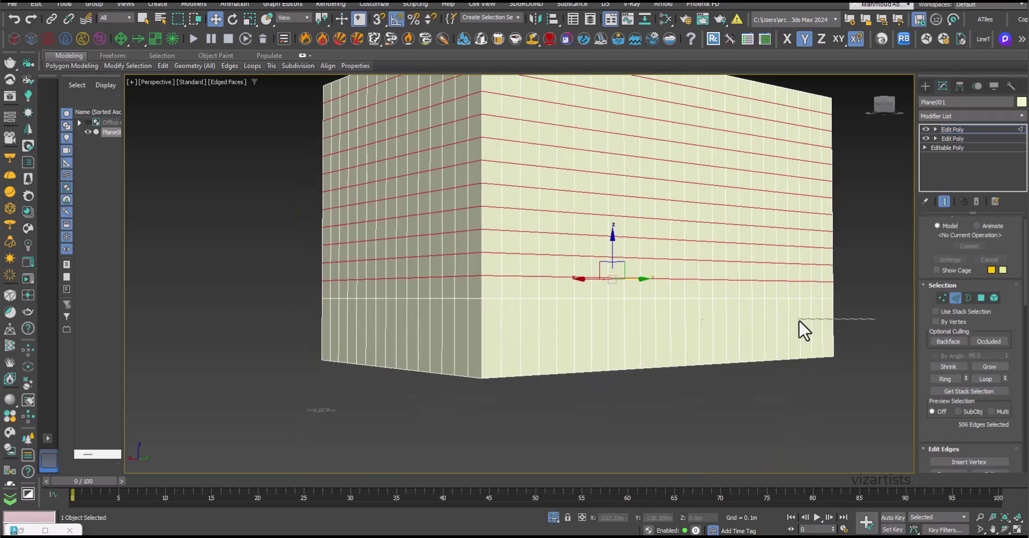
drag(297, 331, 297, 333)
right_click(587, 336)
click(484, 374)
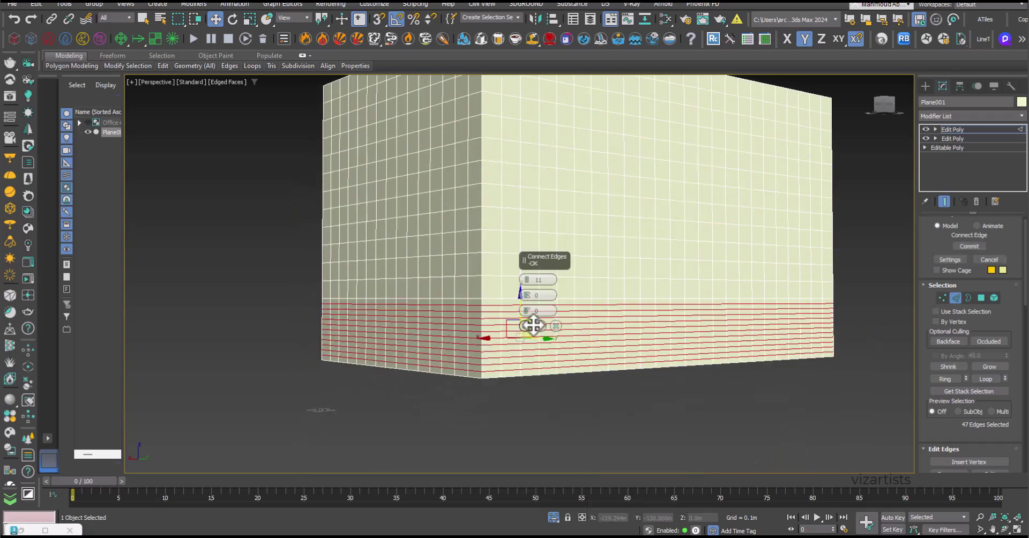
drag(528, 283, 525, 295)
click(524, 326)
Pick a bottom vertex of the shell in wireframe display and end isolation to bring back the building
mouse_move(571, 367)
alt+middle_down()
mouse_move(558, 422)
mouse_move(568, 365)
mouse_move(552, 368)
alt+middle_up()
key(F3)
key(1)
click(541, 361)
scroll(542, 362, up, 2)
right_click(540, 346)
click(562, 247)
scroll(566, 364, up, 5)
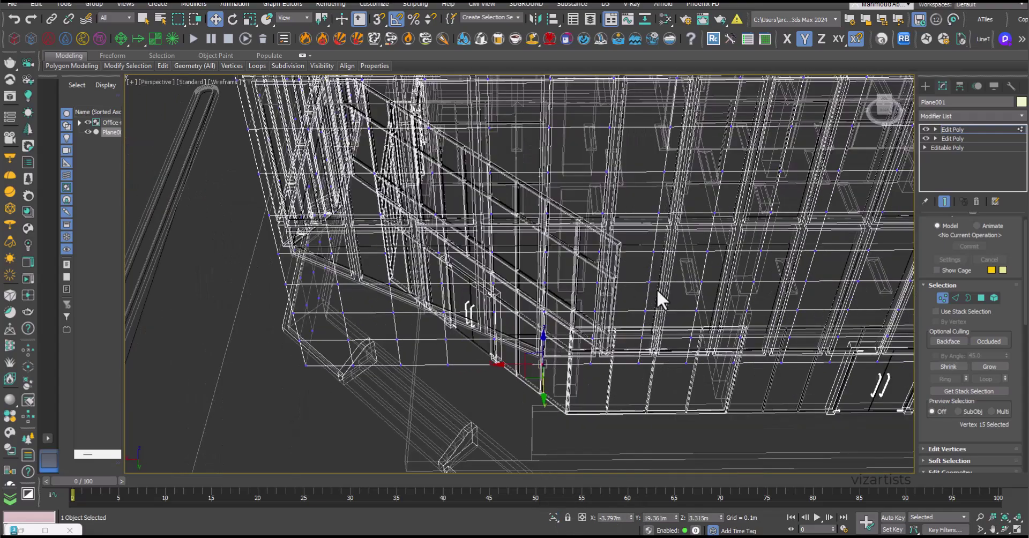
Return to object level in shaded display and check the shell's corner with the topmost Edit Poly modifier off and on
right_click(657, 289)
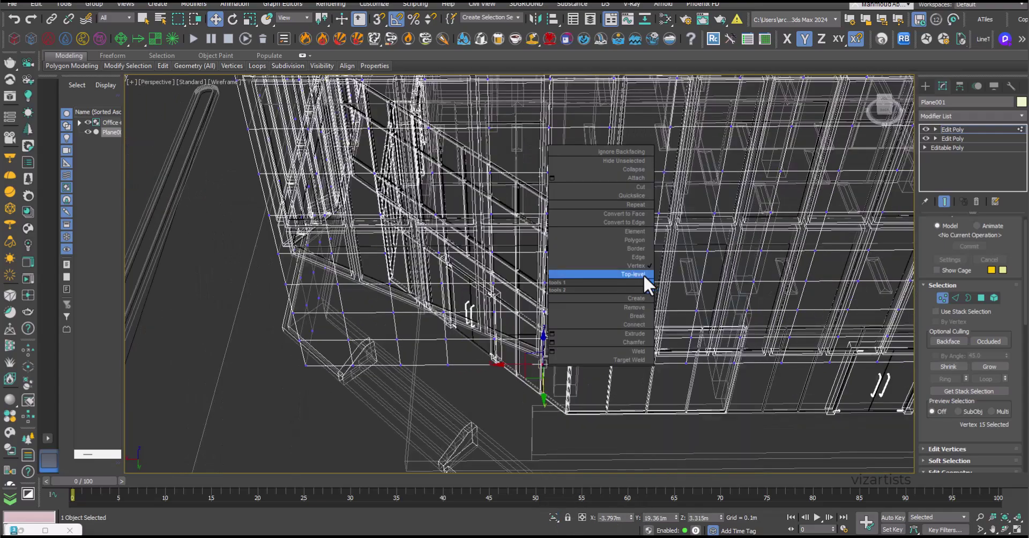
click(643, 274)
key(F3)
click(925, 129)
click(925, 129)
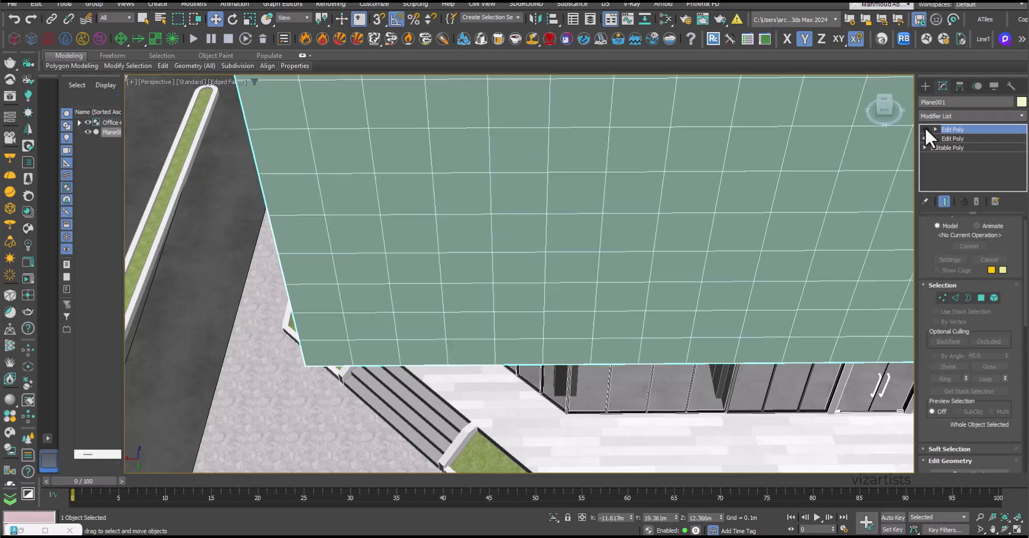
Select five vertices running diagonally down to the bottom edge of the facade beside the entrance corner
key(1)
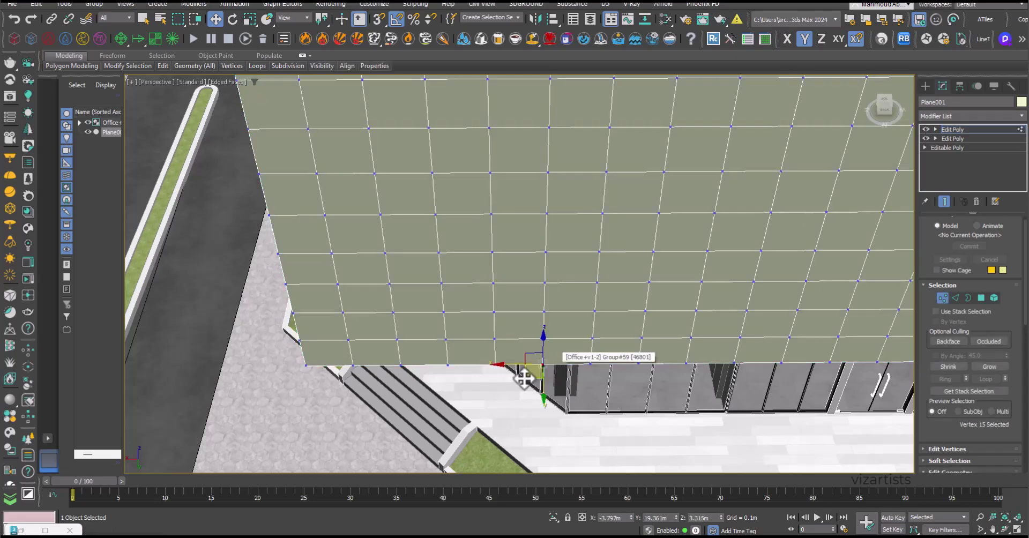
ctrl+click(387, 281)
alt+middle_drag(389, 284, 477, 287)
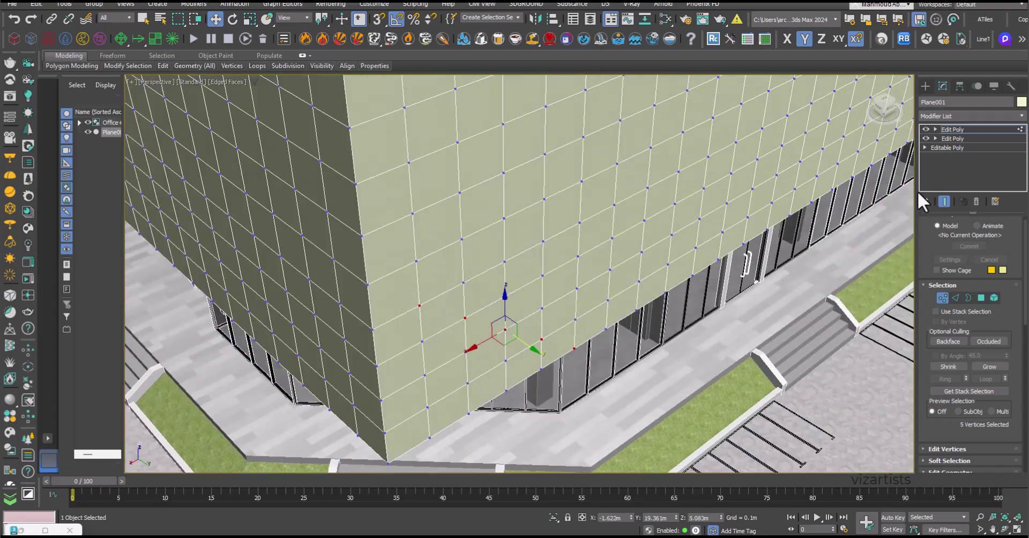
Compare the selected diagonal vertices with the building's entrance frame by toggling the topmost Edit Poly modifier and the wireframe display
click(925, 129)
click(926, 129)
click(925, 129)
click(926, 129)
mouse_move(574, 318)
alt+middle_down()
mouse_move(529, 303)
mouse_move(593, 307)
mouse_move(554, 303)
mouse_move(583, 305)
mouse_move(576, 312)
mouse_move(524, 281)
mouse_move(508, 285)
mouse_move(525, 302)
mouse_move(562, 289)
mouse_move(565, 278)
alt+middle_up()
key(F3)
key(F3)
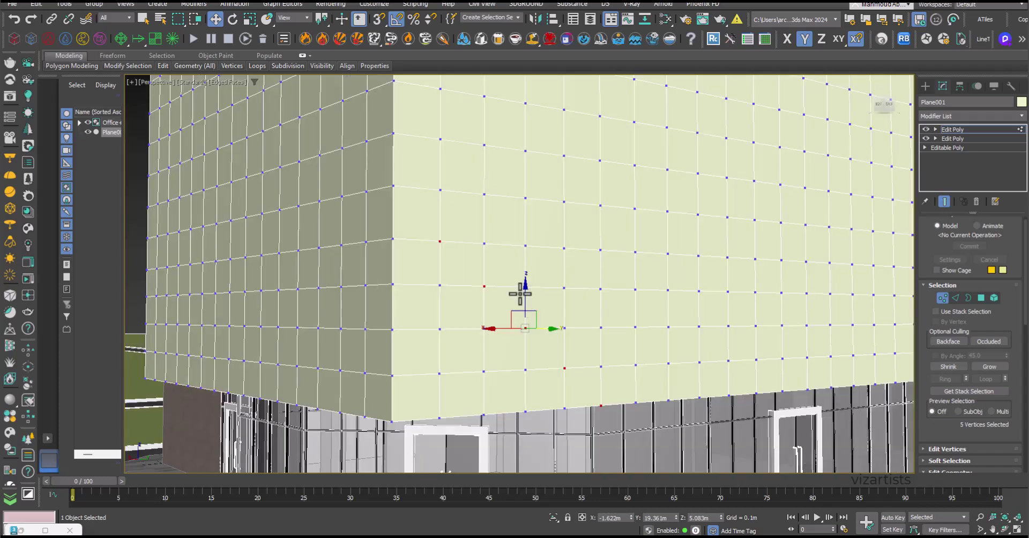
scroll(501, 280, down, 3)
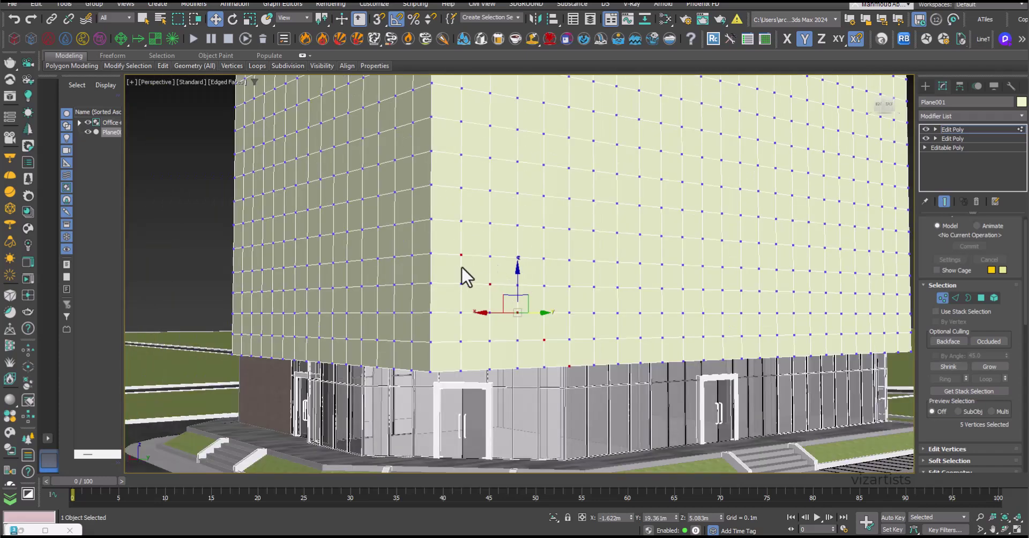
alt+middle_drag(570, 360, 541, 378)
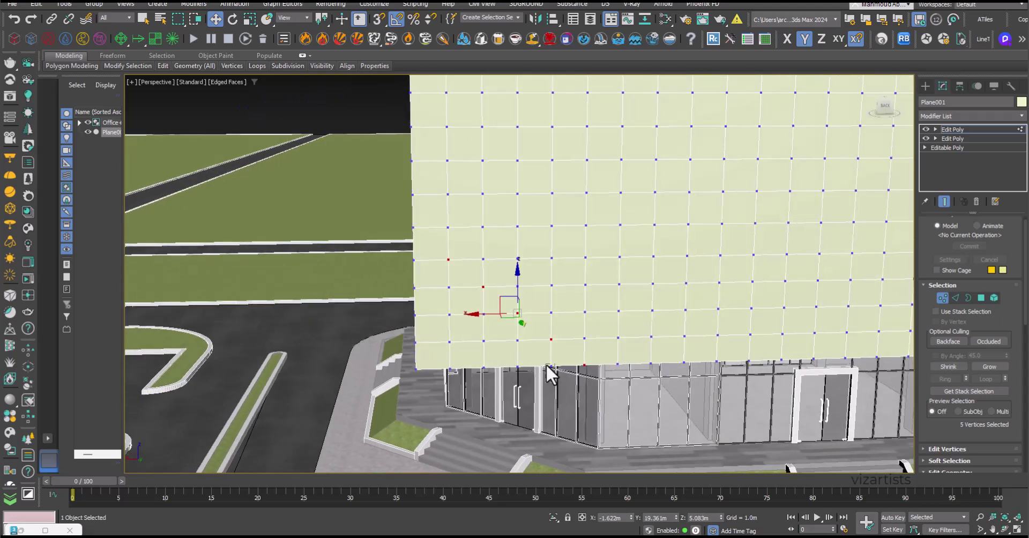
Add the matching diagonal vertices on the adjoining face and connect all nine into an inverted V around the corner
ctrl+click(483, 314)
alt+middle_drag(415, 261, 443, 330)
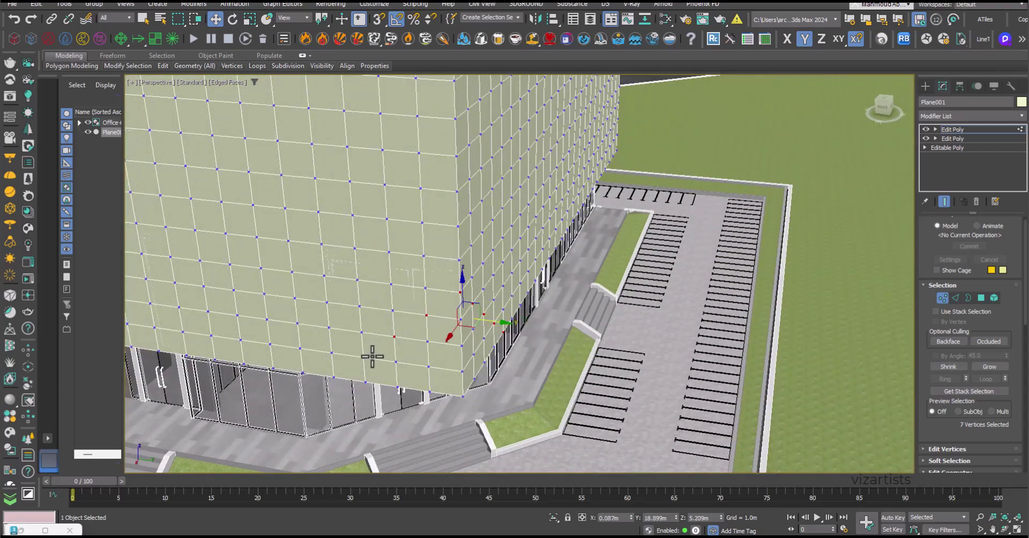
right_click(362, 365)
click(353, 382)
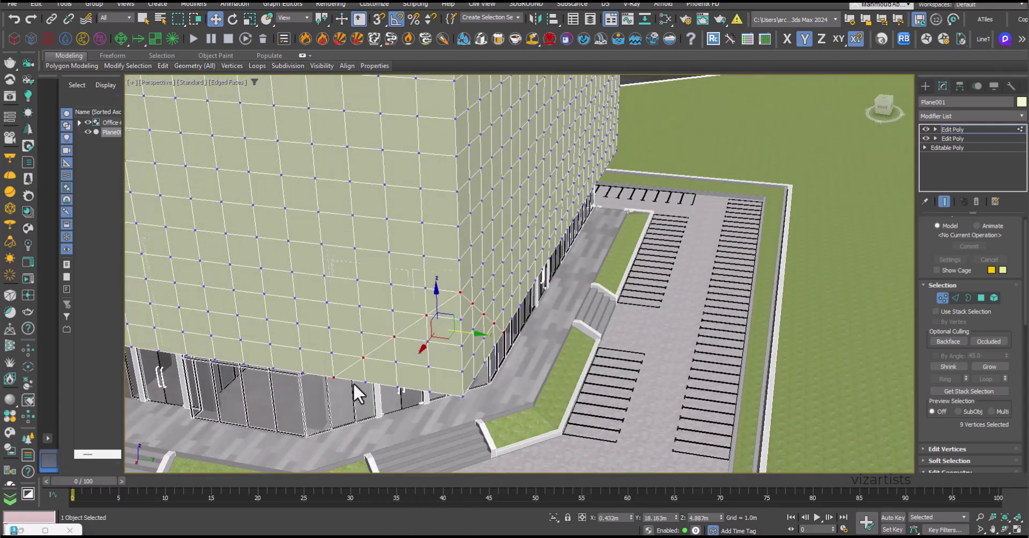
Select the polygons below the diagonals on both faces of the entrance corner and delete them to form a triangular opening
alt+middle_drag(444, 381, 455, 374)
scroll(541, 367, up, 2)
alt+middle_drag(542, 367, 477, 403)
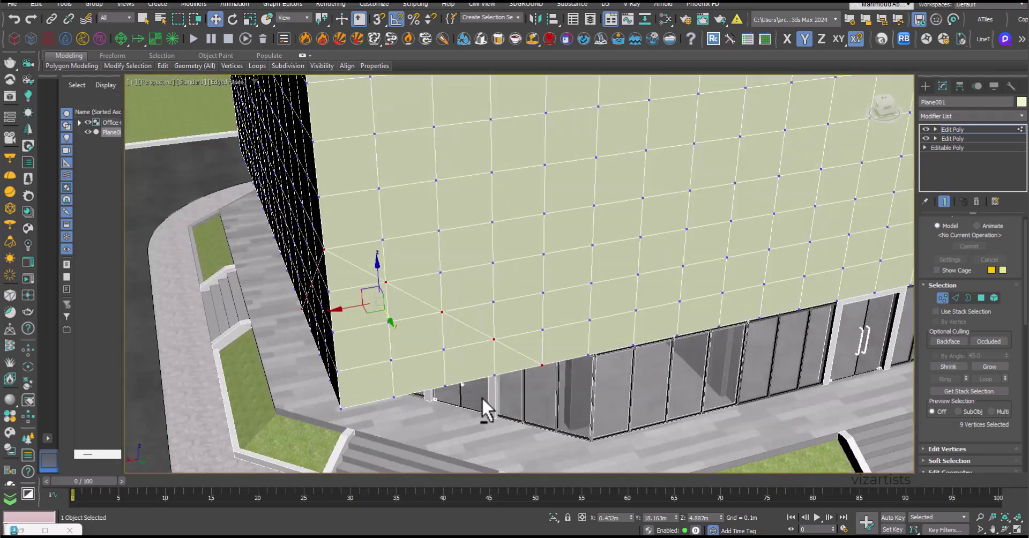
key(4)
ctrl+drag(431, 349, 433, 349)
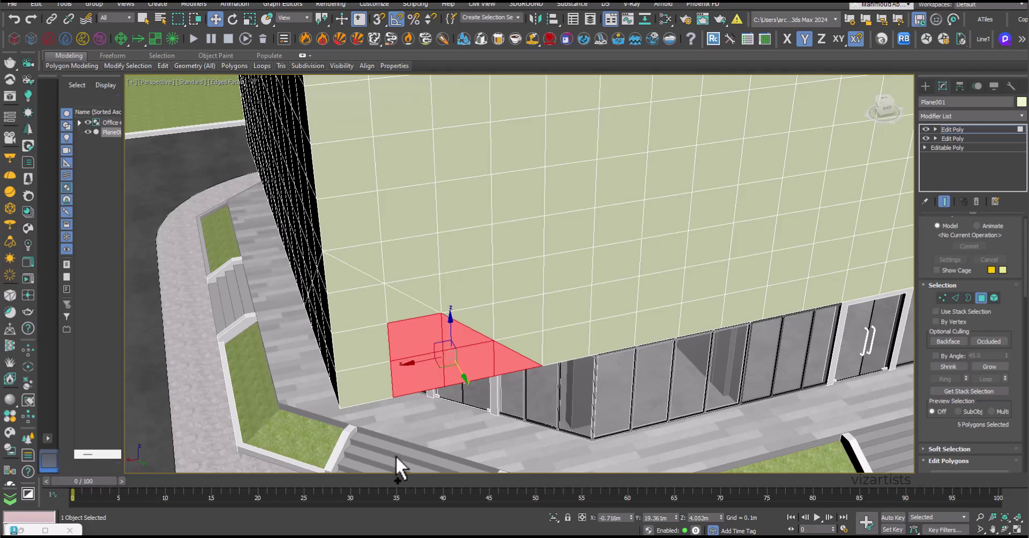
ctrl+drag(348, 310, 387, 404)
alt+middle_drag(387, 405, 451, 391)
ctrl+drag(361, 341, 360, 341)
middle_drag(362, 371, 486, 341)
ctrl+drag(470, 411, 455, 321)
ctrl+drag(414, 413, 398, 345)
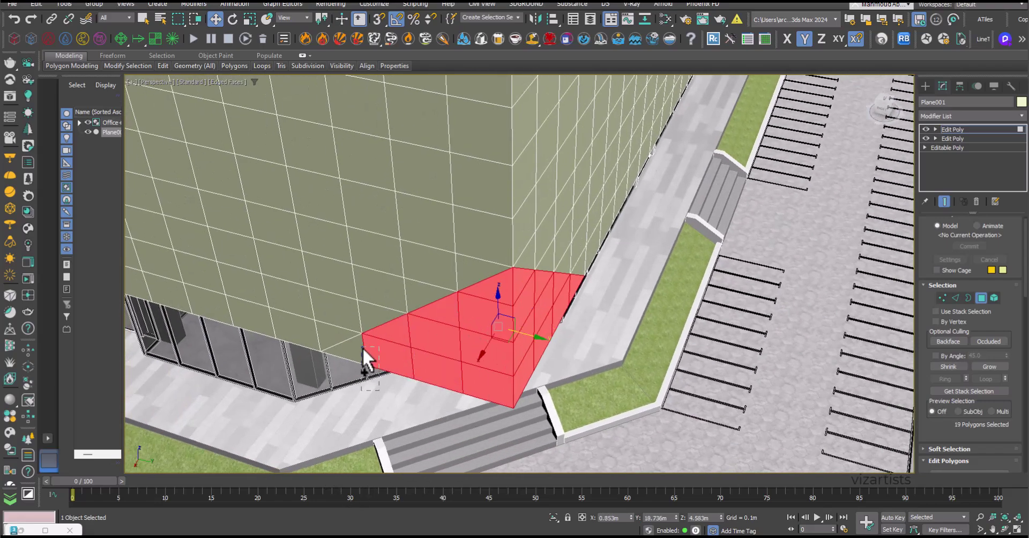
key(Delete)
Return to object level, check the triangular opening against the building, and reselect the shell
right_click(447, 299)
click(431, 287)
scroll(433, 295, down, 3)
middle_drag(556, 200, 480, 213)
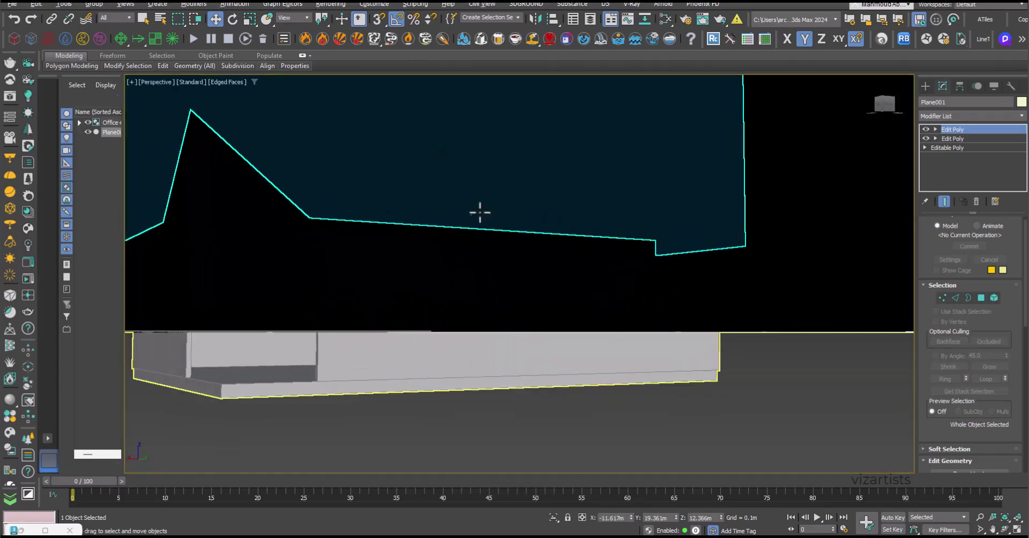
middle_drag(415, 176, 582, 322)
middle_drag(563, 277, 554, 286)
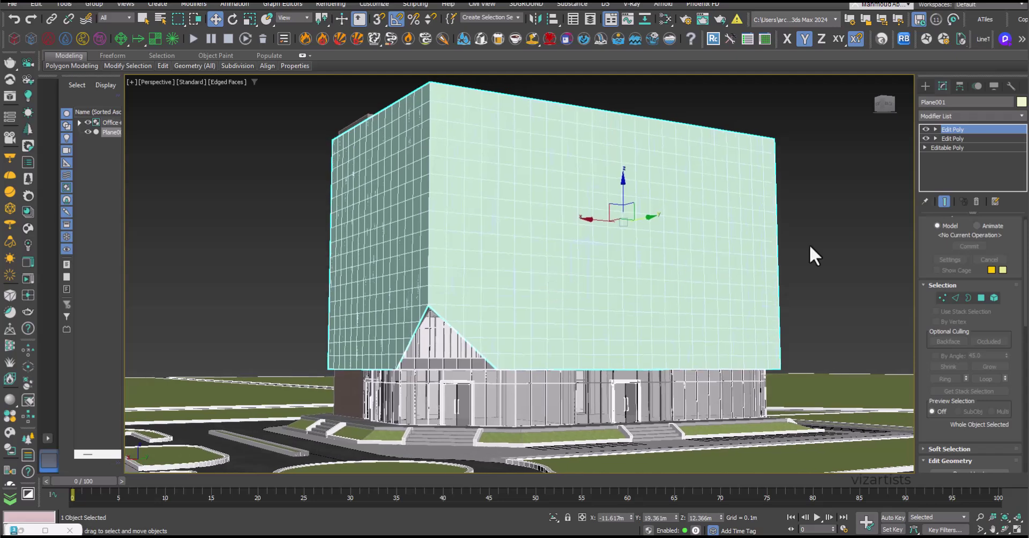
click(811, 253)
click(516, 273)
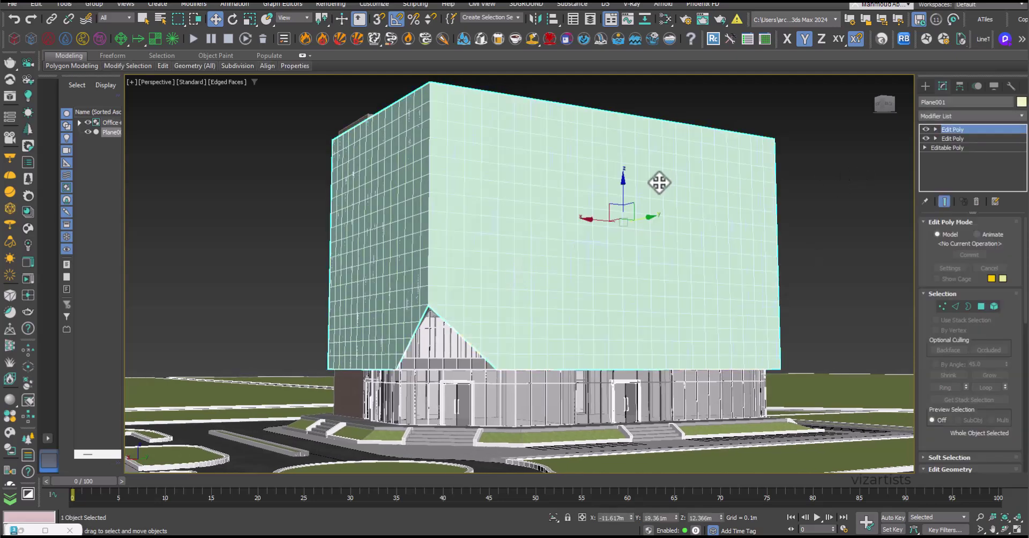
Apply a diagonal diamond pattern to the whole shell with Generate Topology
middle_drag(672, 185, 654, 184)
scroll(482, 219, up, 3)
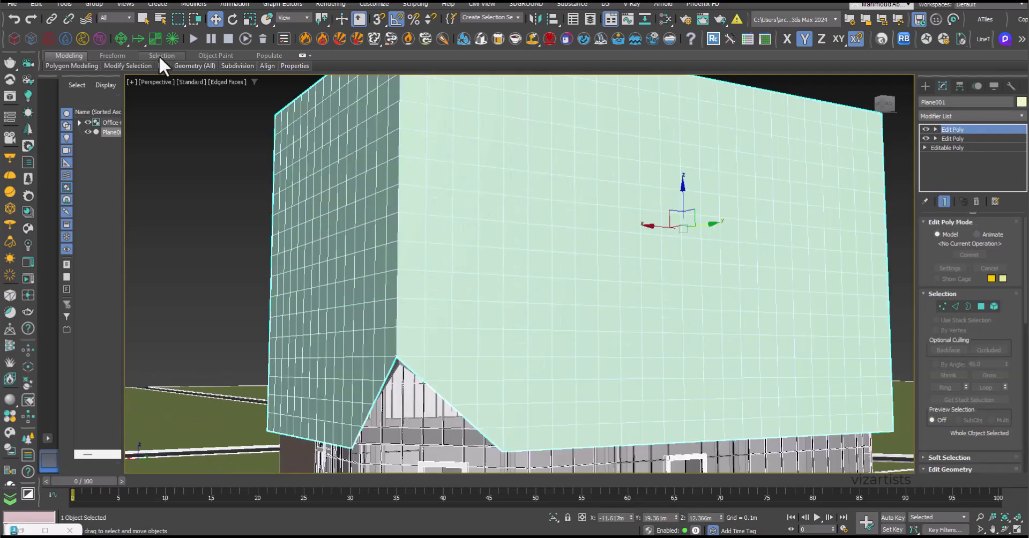
mouse_move(80, 65)
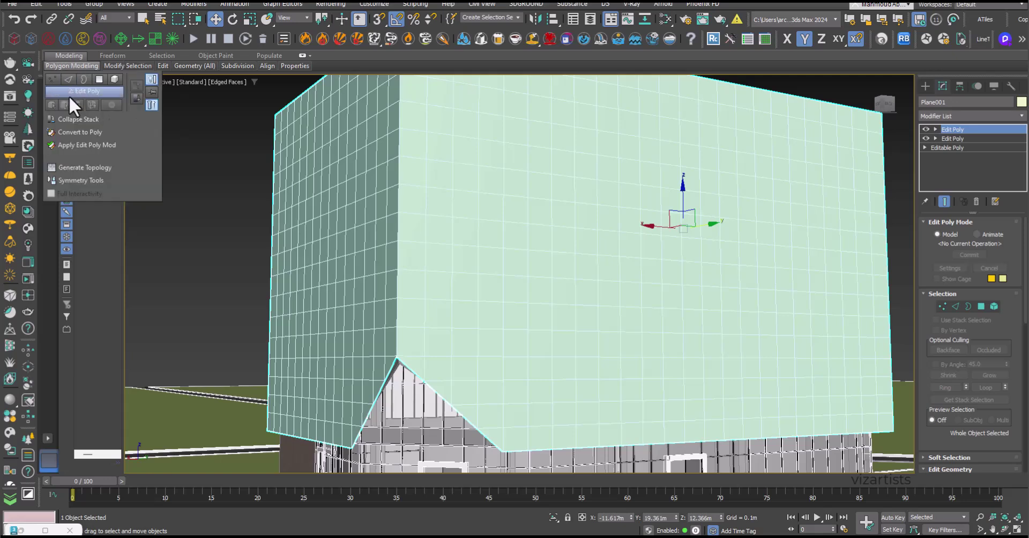
click(89, 171)
click(127, 116)
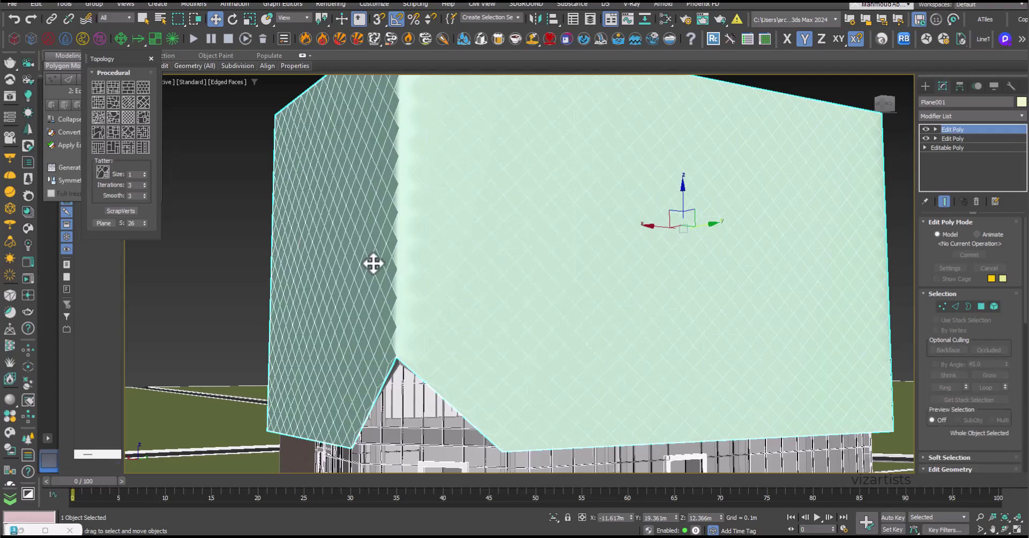
Pick the vertex at the peak of the entrance opening and isolate the shell from the building
middle_drag(494, 308, 545, 366)
scroll(565, 337, up, 3)
key(1)
click(525, 362)
right_click(540, 342)
click(576, 235)
alt+middle_drag(569, 260, 543, 299)
Select the column of vertices along the shell's corner above the entrance opening and connect them with a vertical edge
scroll(544, 294, down, 5)
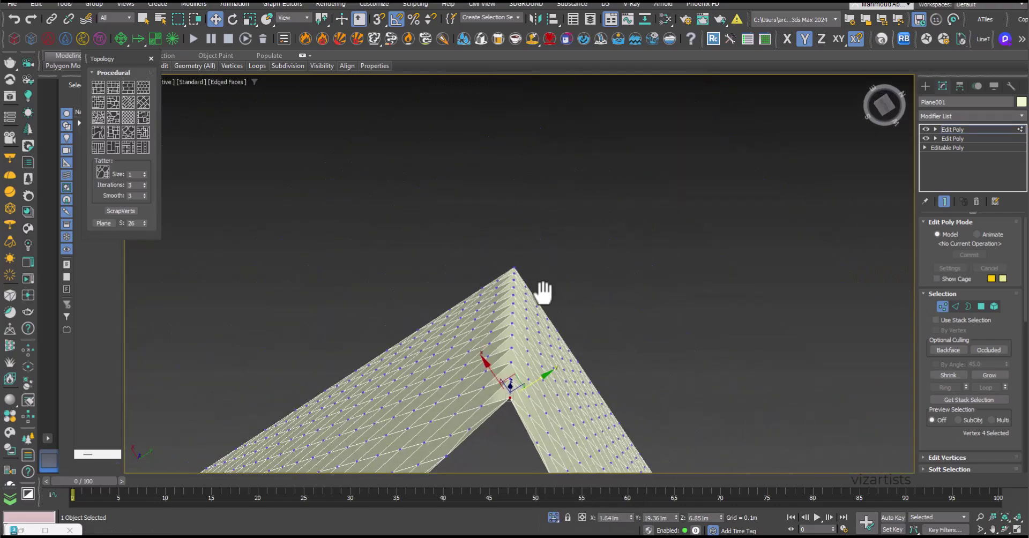
ctrl+drag(512, 379, 508, 392)
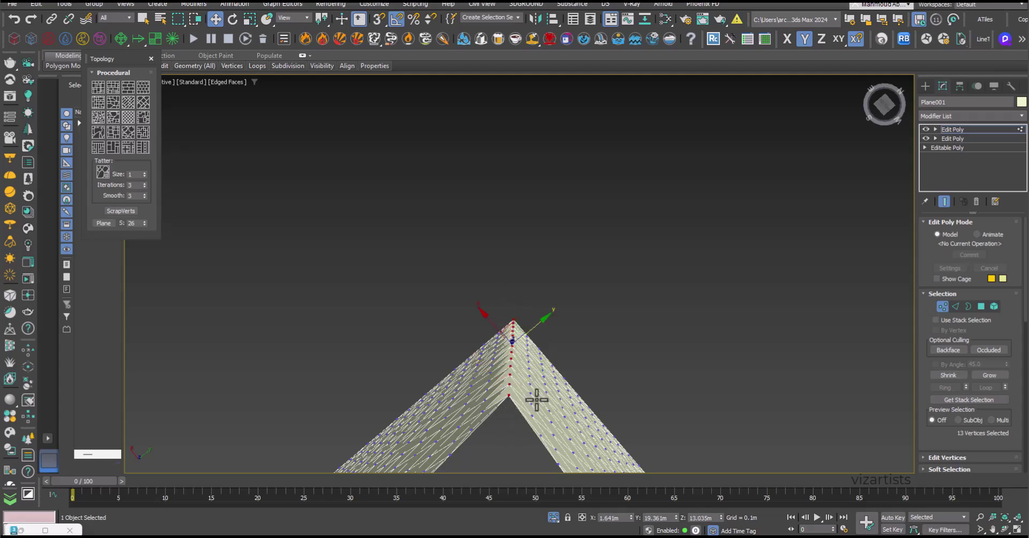
scroll(956, 425, down, 5)
right_click(480, 317)
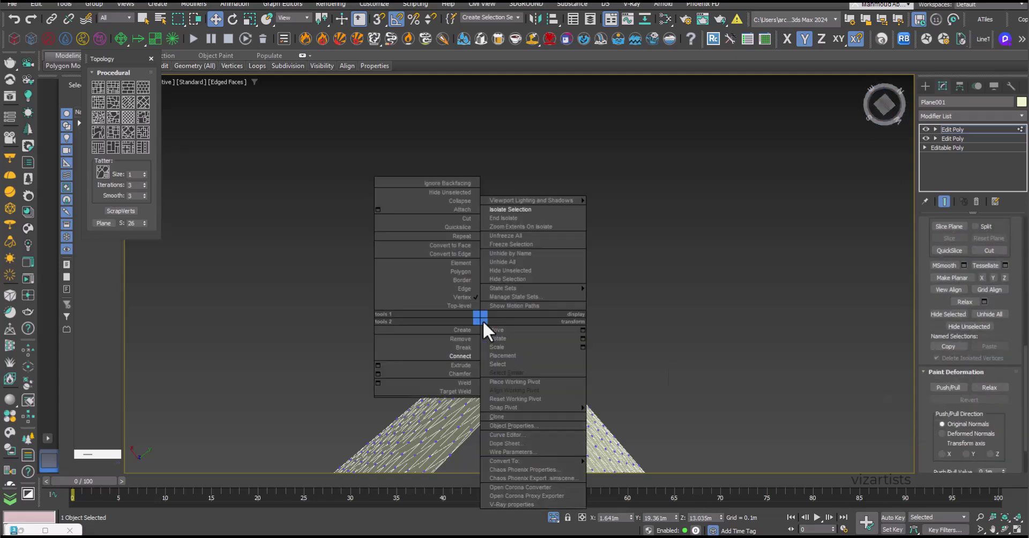
click(468, 356)
middle_drag(523, 369, 547, 326)
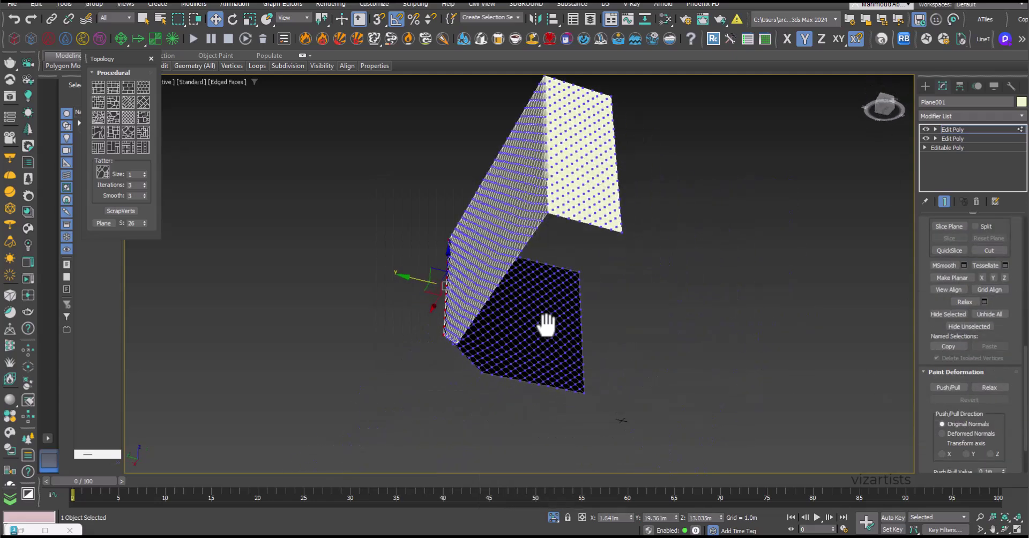
Select the column of vertices along the shell's other vertical corner and connect them with a straight edge
scroll(570, 209, up, 4)
scroll(532, 231, up, 3)
click(512, 185)
alt+middle_drag(523, 172, 573, 328)
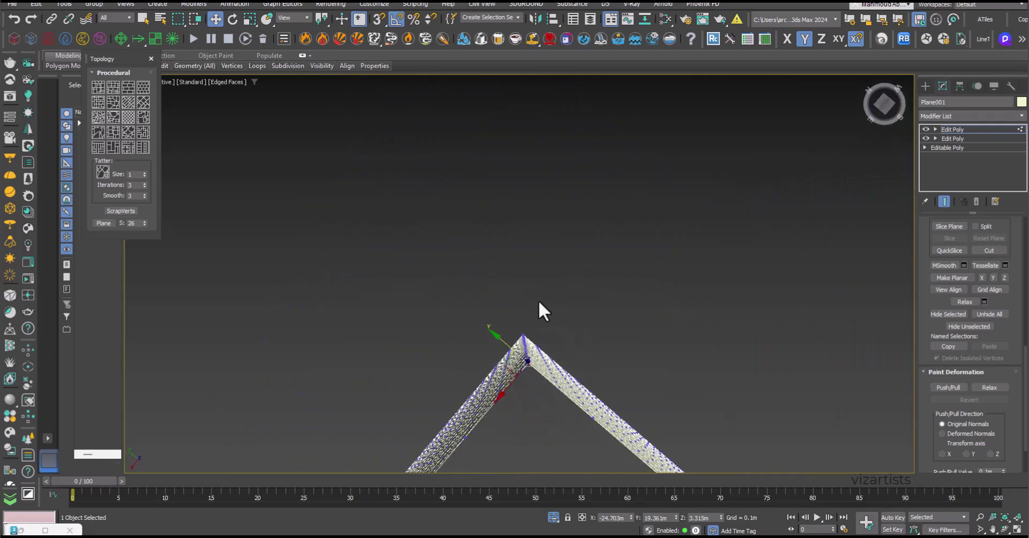
right_click(534, 341)
click(519, 380)
alt+middle_drag(521, 388, 664, 407)
scroll(667, 405, down, 5)
middle_drag(665, 359, 783, 264)
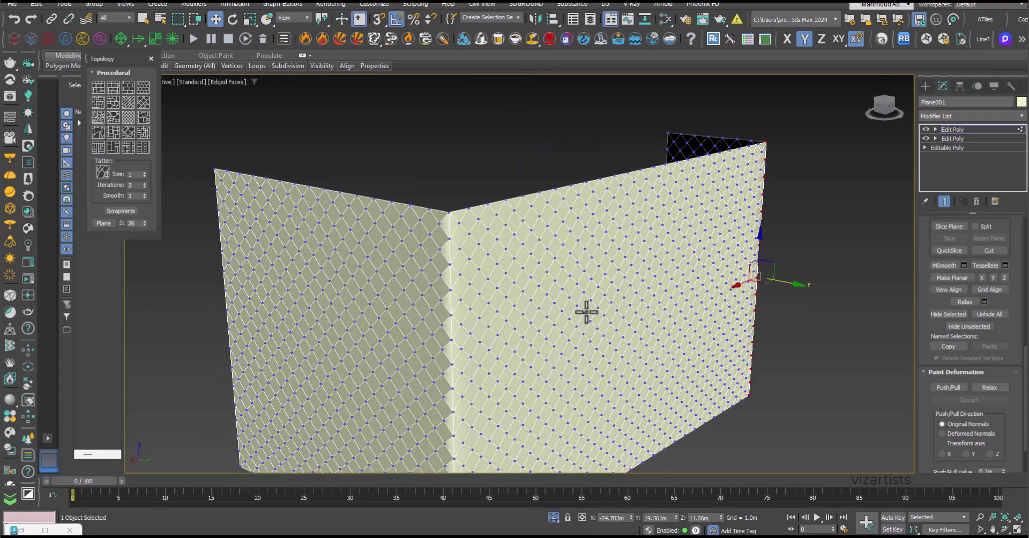
Review the smoothing groups of all the shell's polygons, check a single diamond polygon, and return to object level
key(4)
key(ctrl+a)
drag(1006, 436, 980, 118)
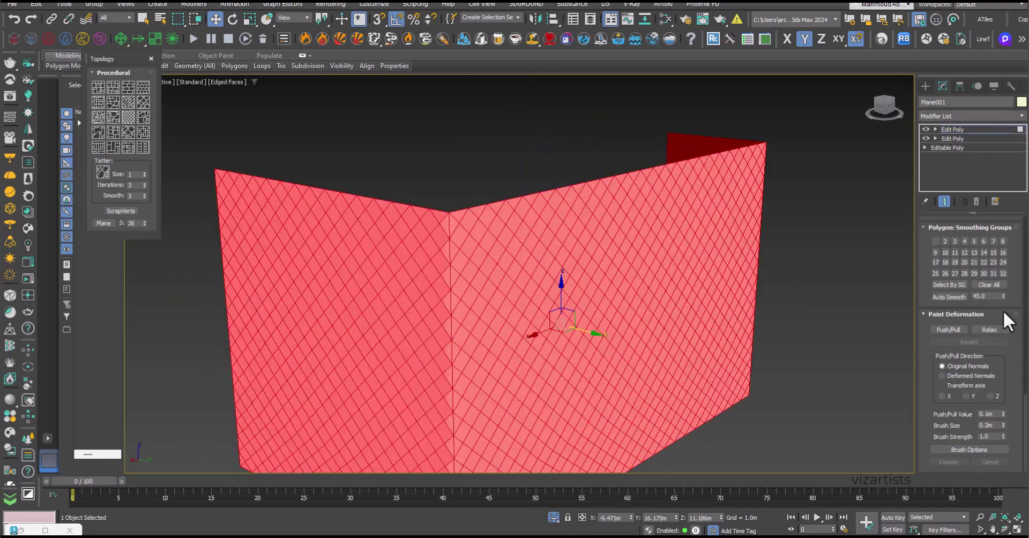
drag(1012, 279, 1016, 369)
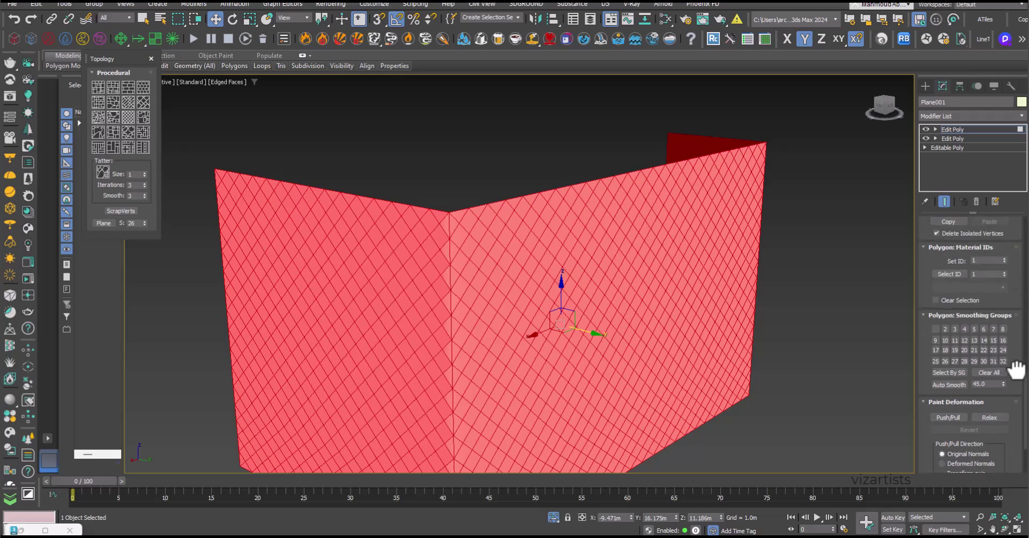
click(492, 291)
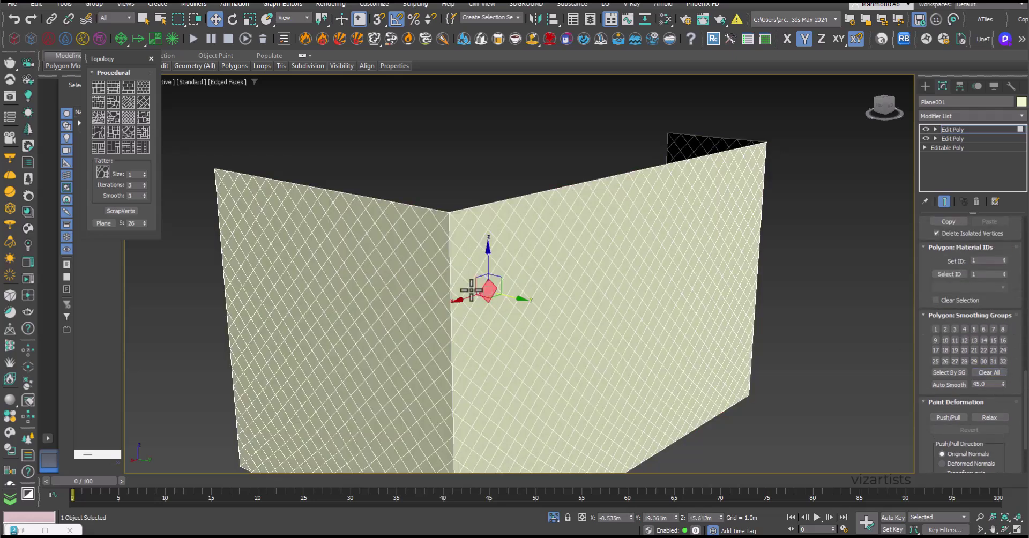
scroll(471, 288, up, 2)
right_click(498, 232)
click(481, 221)
scroll(498, 248, down, 3)
alt+middle_drag(522, 267, 503, 268)
Select all of the shell's polygons and inset them By Polygon with an amount of 0.062 m
key(4)
scroll(455, 348, up, 3)
key(ctrl+a)
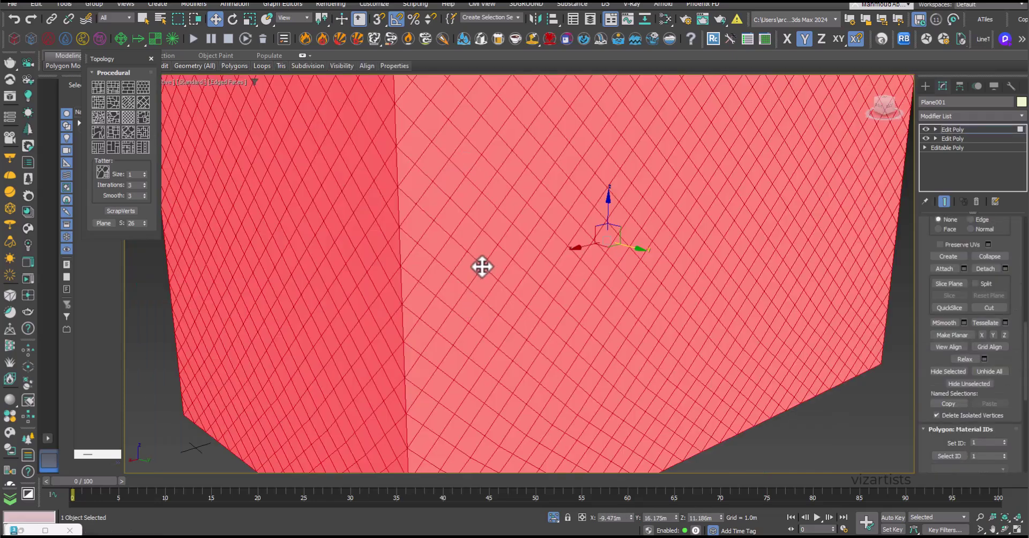
right_click(479, 262)
click(372, 318)
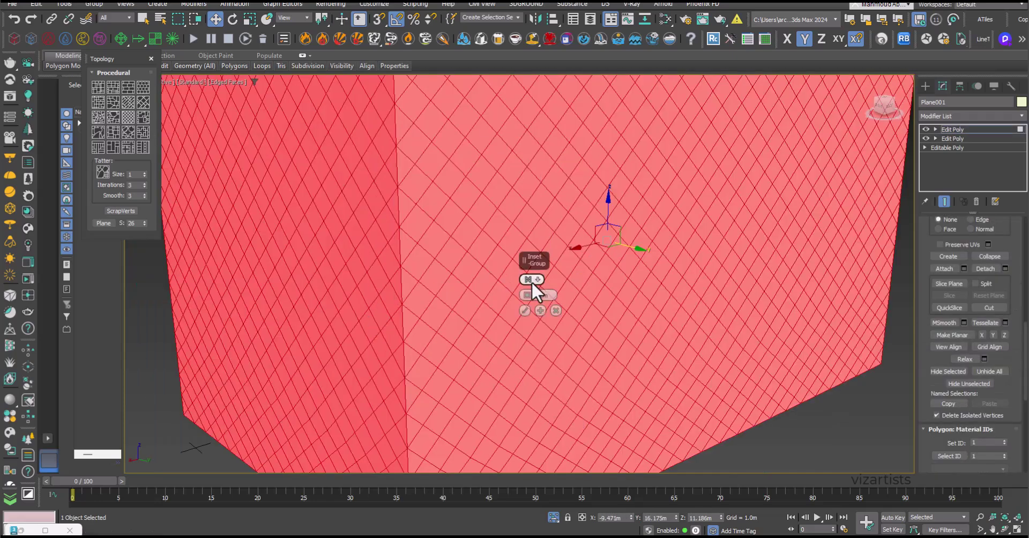
drag(526, 295, 531, 267)
scroll(411, 317, up, 3)
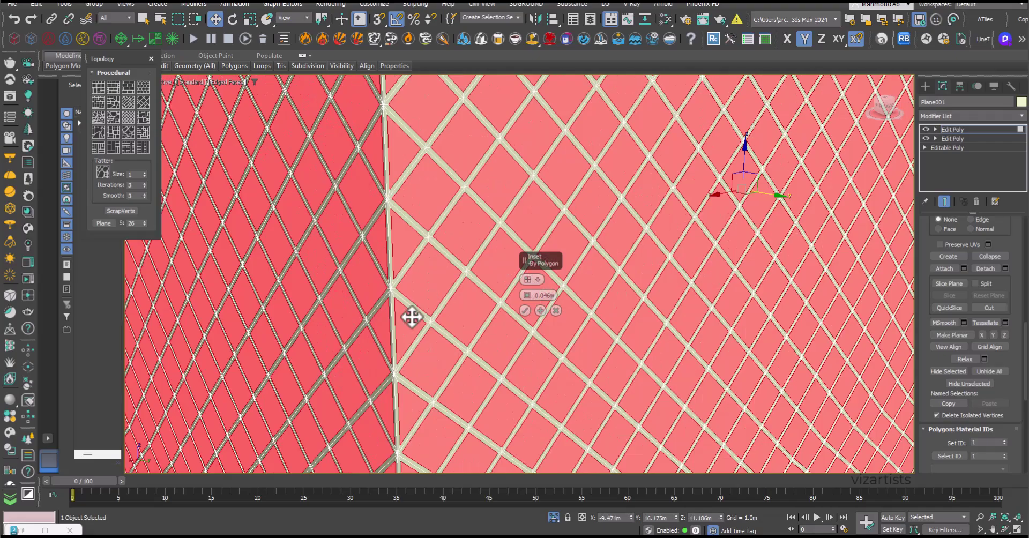
middle_drag(432, 368, 438, 297)
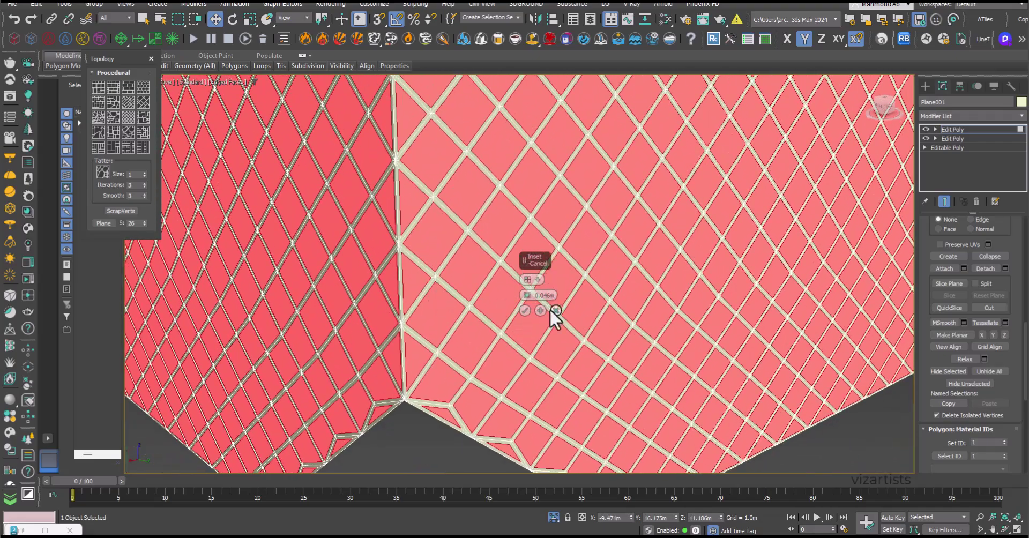
drag(525, 303, 524, 293)
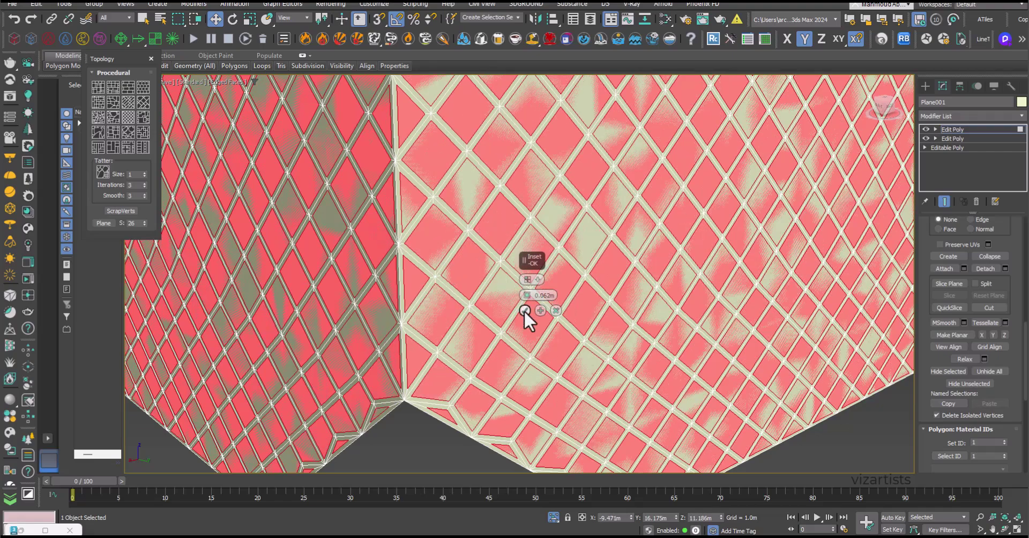
click(523, 310)
Delete the inset diamond polygons across the shell, leaving only the lattice strips between them
scroll(530, 310, down, 5)
middle_drag(530, 310, 571, 292)
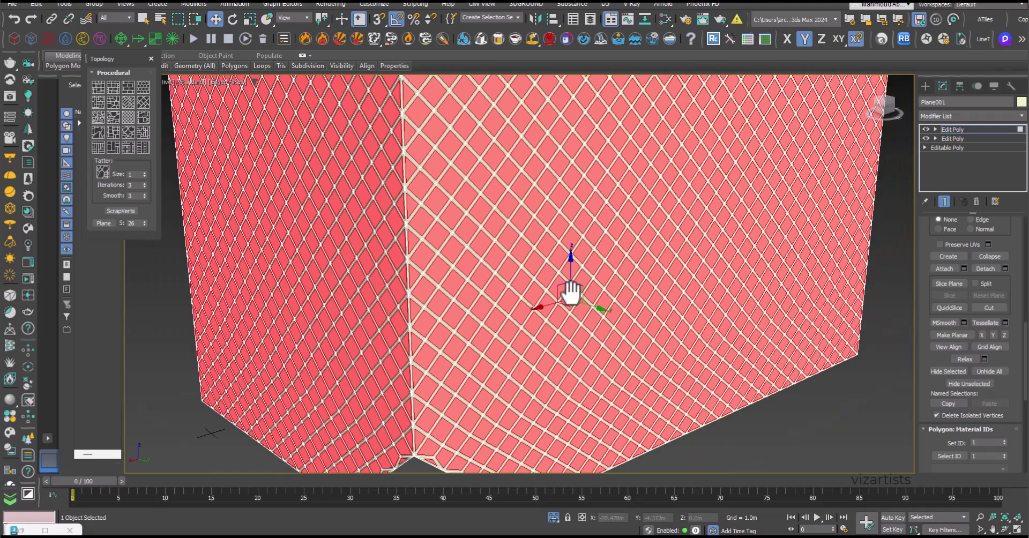
key(Delete)
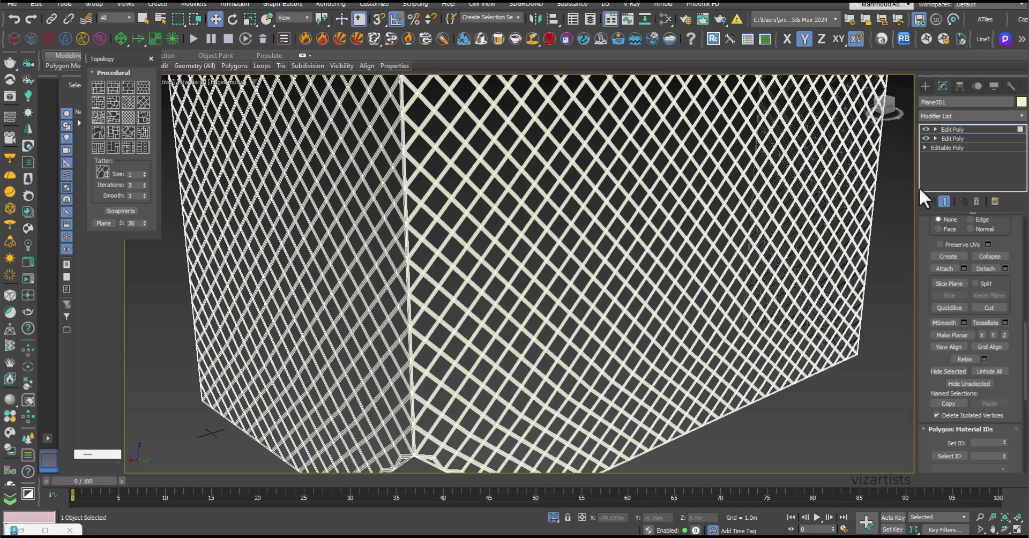
Switch to border level and select the border of a diamond opening beside the shell's vertical corner
drag(934, 230, 943, 397)
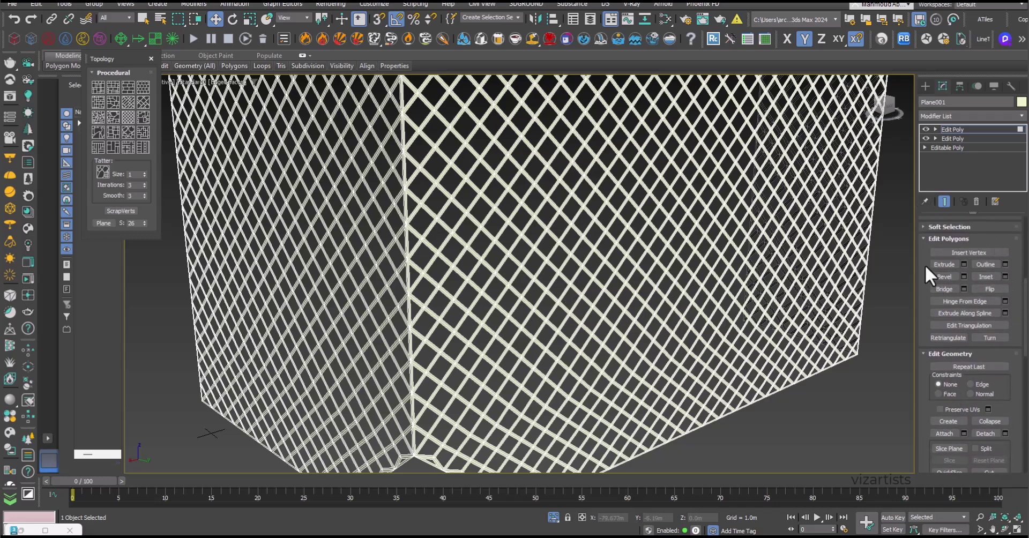
scroll(924, 264, up, 5)
scroll(924, 261, up, 2)
scroll(935, 278, down, 3)
scroll(931, 291, up, 2)
click(954, 226)
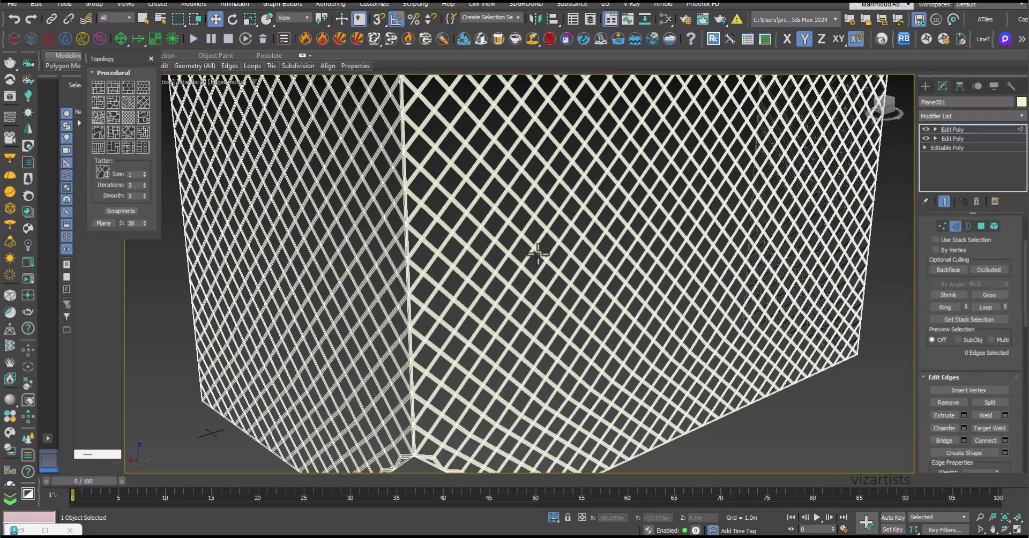
key(3)
click(449, 270)
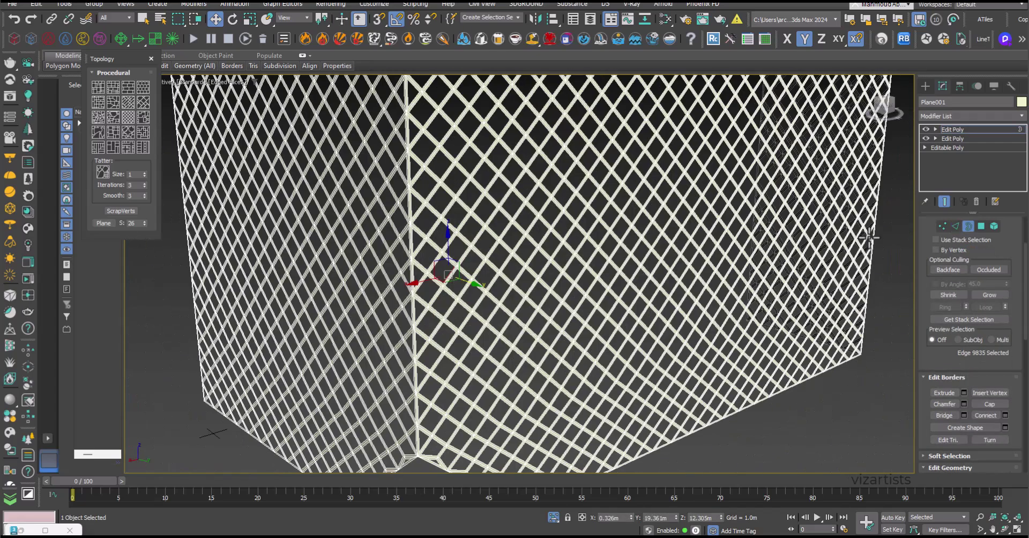
click(436, 231)
scroll(447, 227, up, 3)
scroll(497, 184, down, 5)
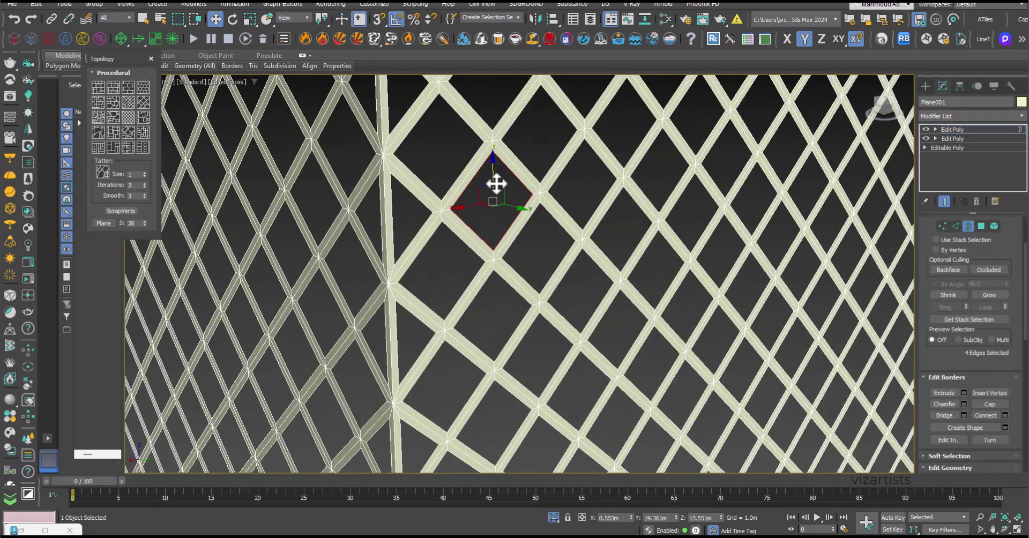
Add neighbouring diamond and triangular opening borders along the shell's upper edge, close the Topology dialog, and extend the selection with Similar
alt+middle_drag(487, 255, 490, 270)
scroll(490, 270, up, 5)
ctrl+click(497, 209)
ctrl+click(462, 230)
ctrl+click(430, 250)
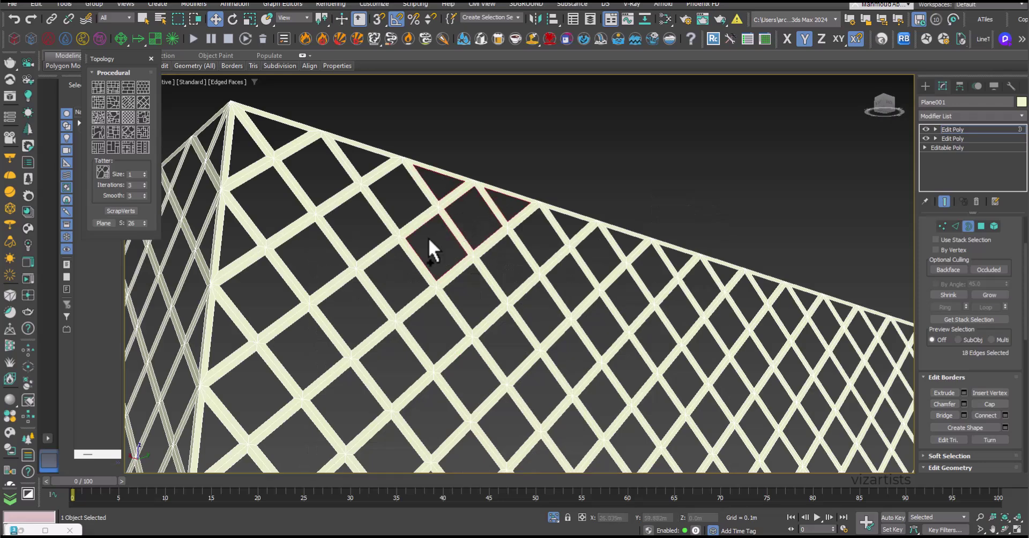
click(150, 59)
mouse_move(113, 64)
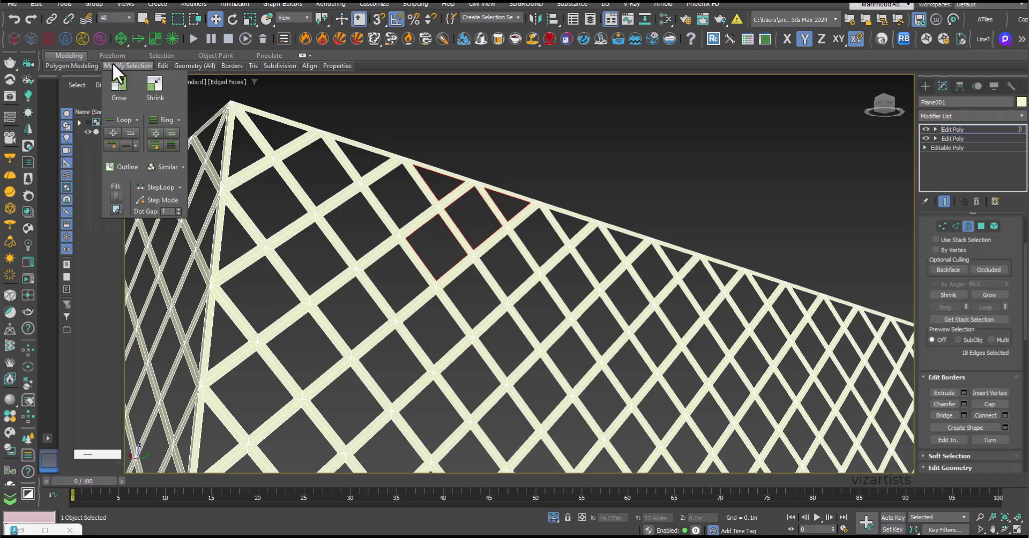
click(159, 167)
scroll(611, 300, up, 3)
scroll(600, 279, down, 5)
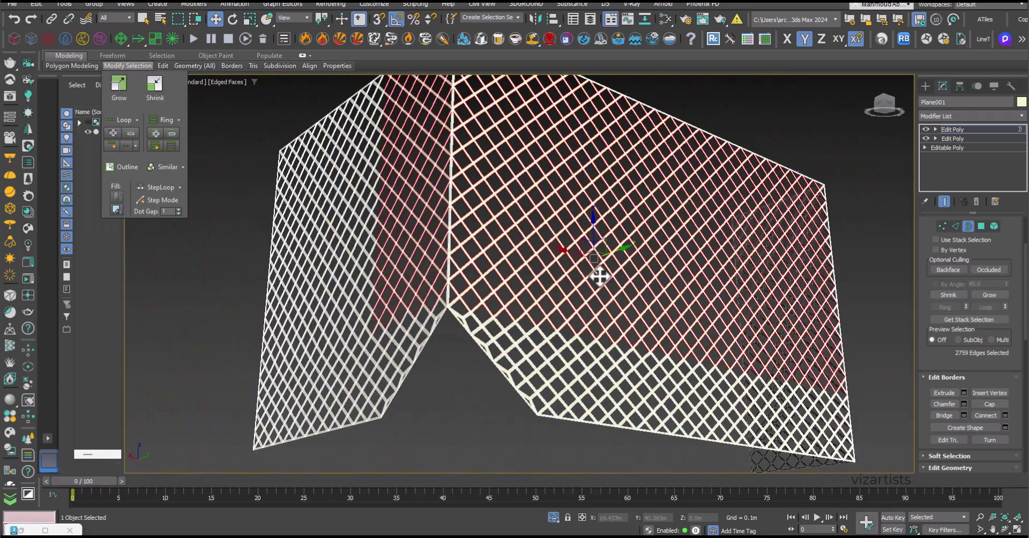
Add unselected opening borders from the shell's lower, outer and upper edges, and select all similar borders
scroll(603, 367, up, 3)
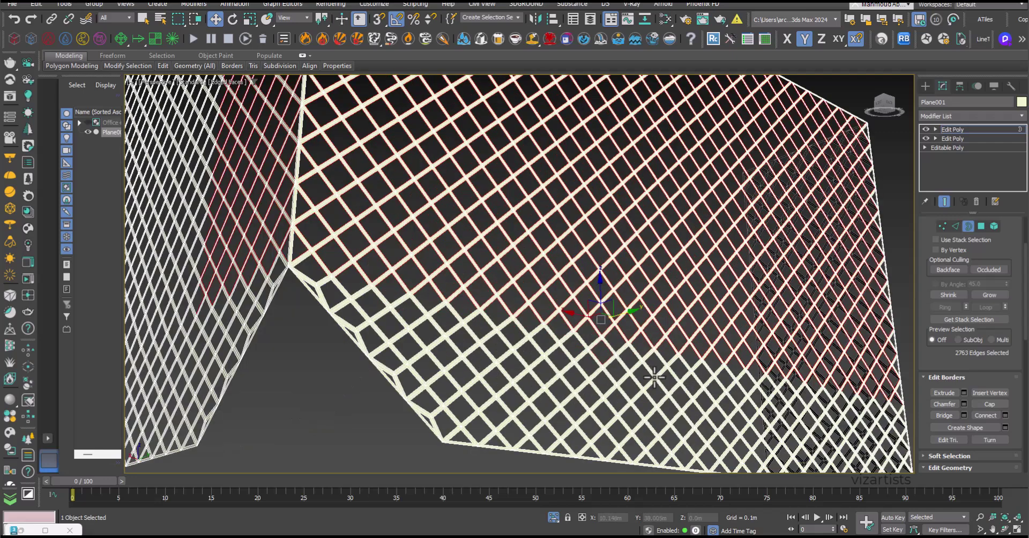
ctrl+click(644, 397)
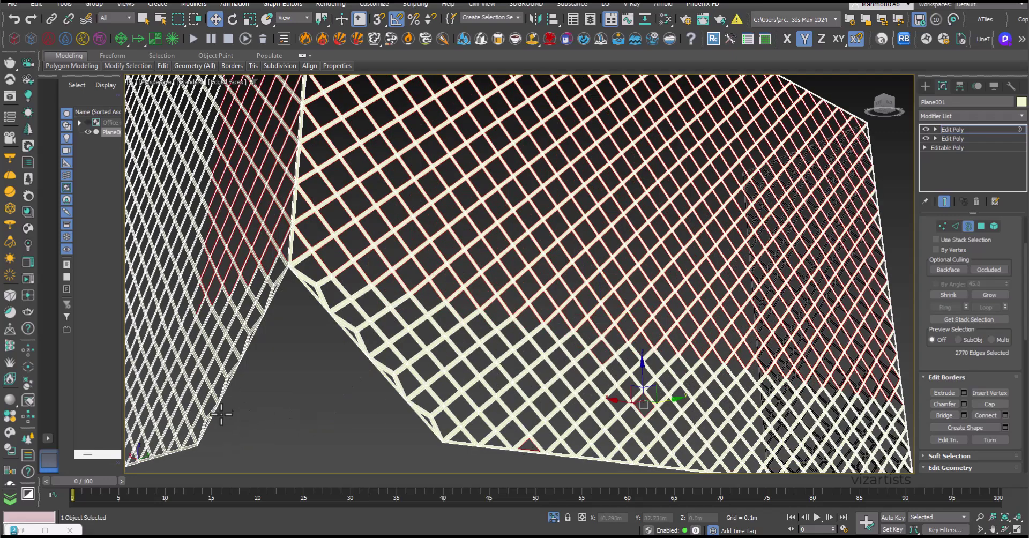
ctrl+click(193, 406)
alt+middle_drag(203, 392, 481, 386)
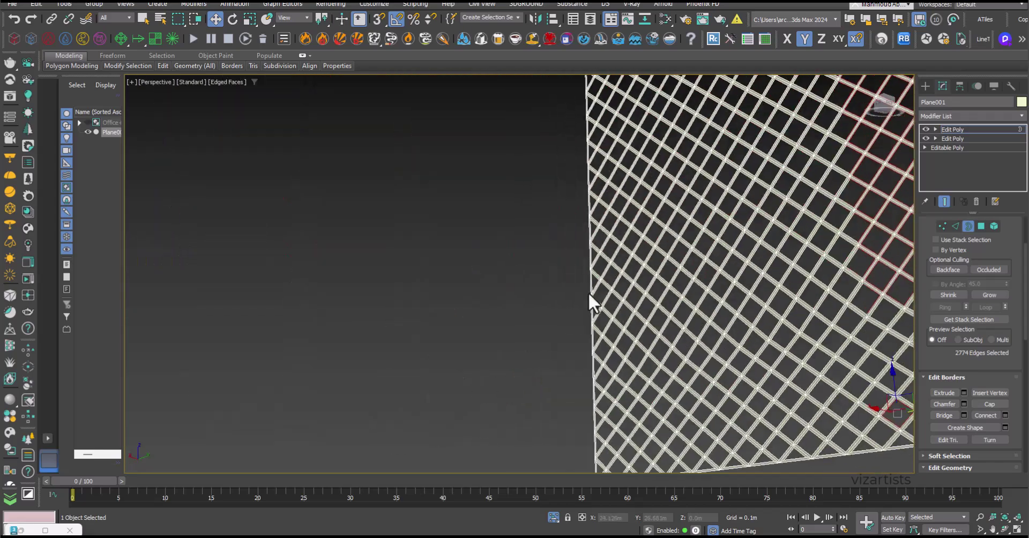
ctrl+click(631, 267)
middle_drag(680, 220, 601, 316)
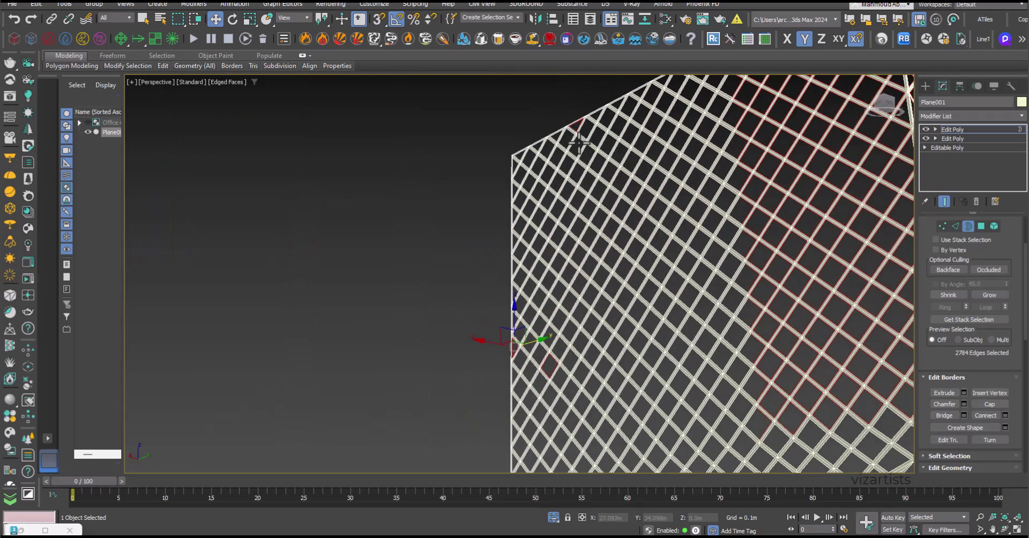
mouse_move(137, 61)
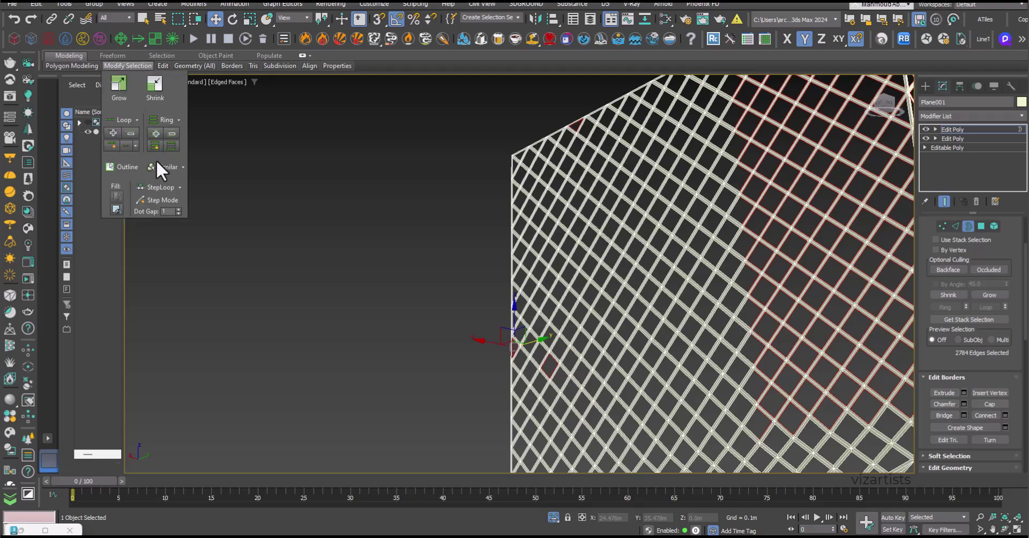
click(179, 168)
alt+middle_drag(682, 278, 464, 301)
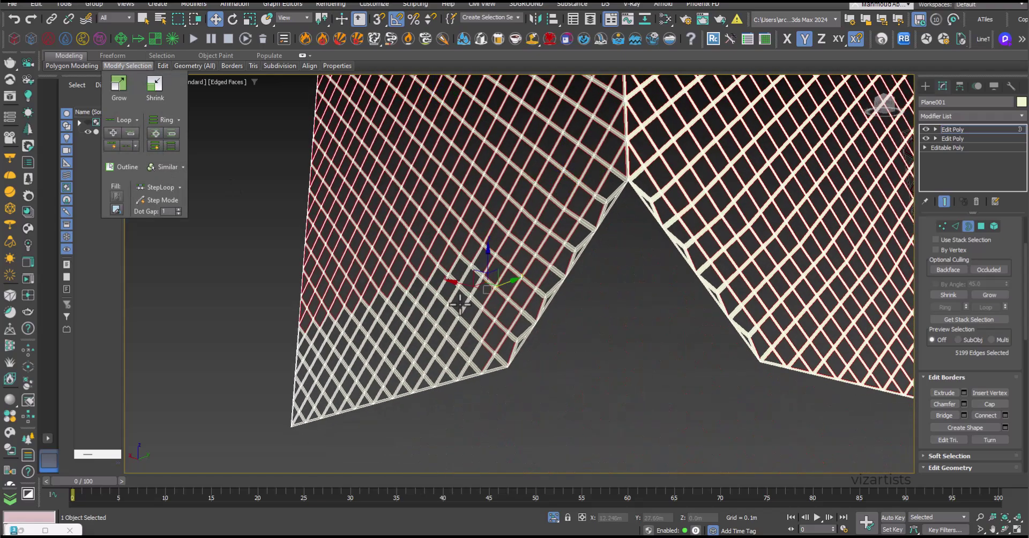
Add borders of unselected diamonds on the shell's lower parts and its far side, and extend the selection with Similar
ctrl+click(497, 316)
middle_drag(671, 287, 563, 241)
scroll(558, 229, up, 5)
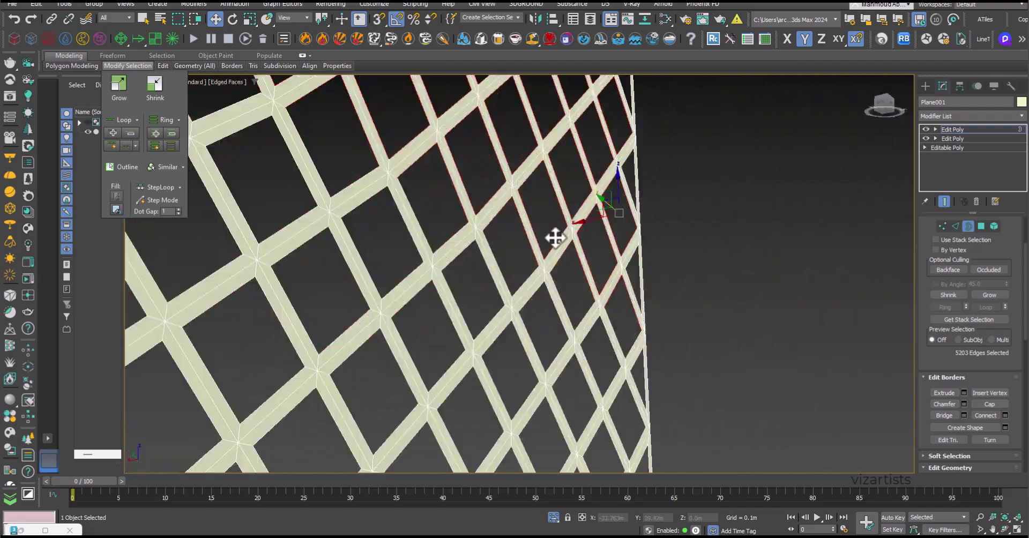
ctrl+click(503, 295)
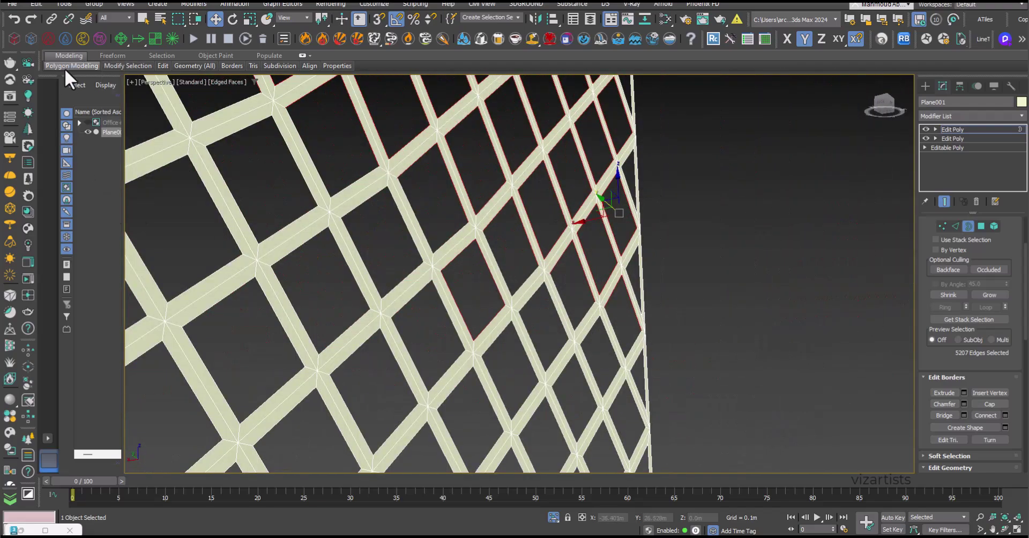
mouse_move(66, 68)
mouse_move(107, 66)
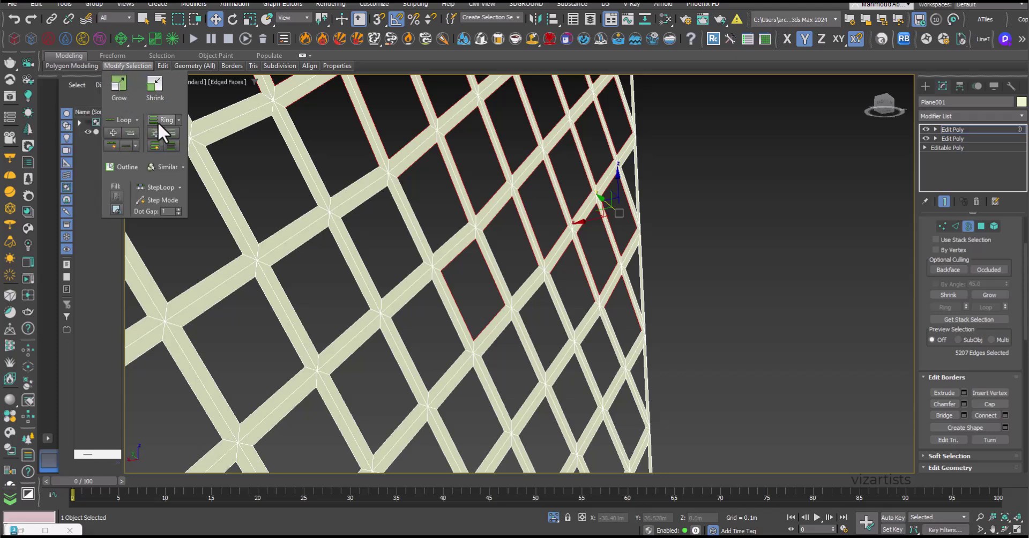
click(159, 168)
scroll(500, 262, down, 5)
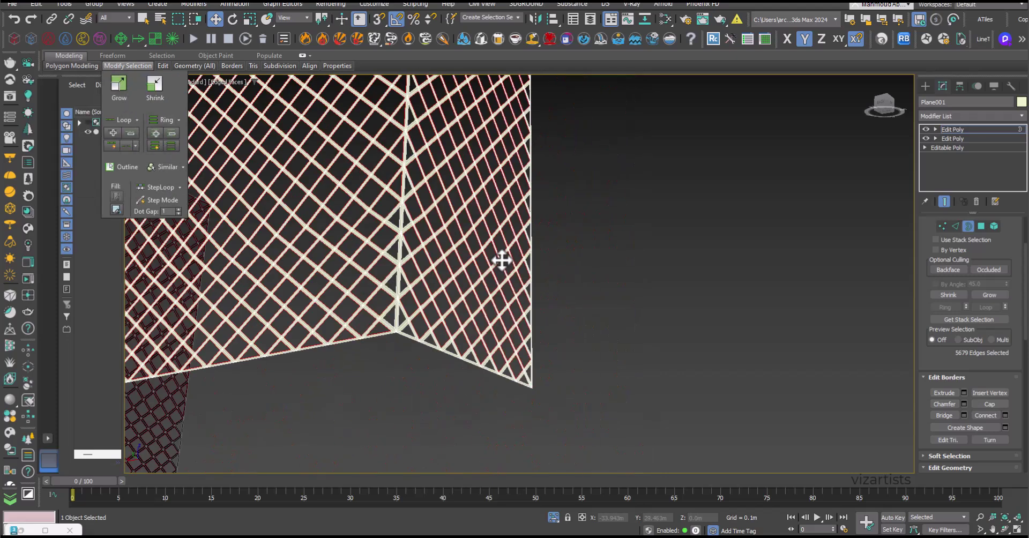
Add the border of a triangular opening beside the far vertical corner and select the similar ones
middle_drag(465, 218, 464, 229)
scroll(464, 228, up, 6)
ctrl+click(306, 327)
mouse_move(131, 62)
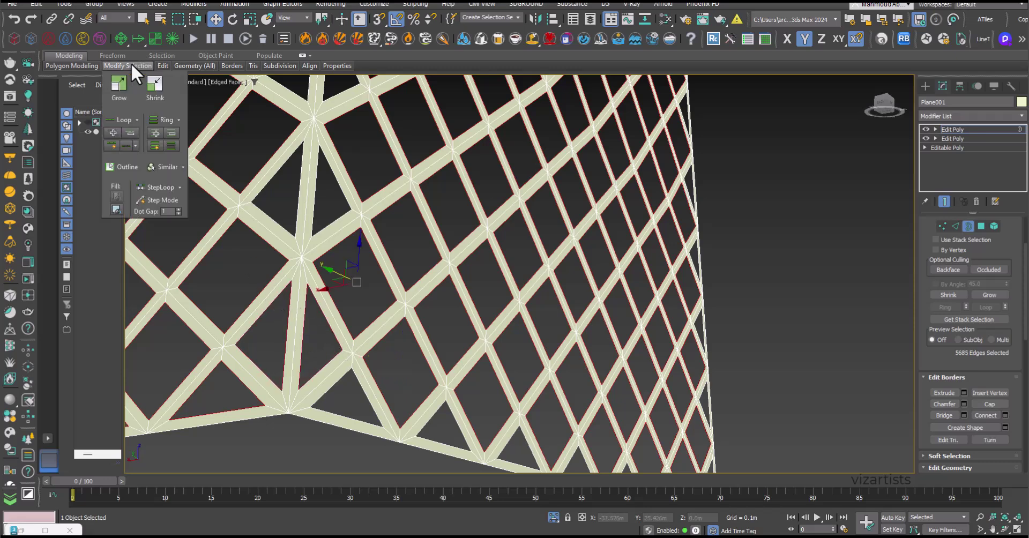
click(158, 166)
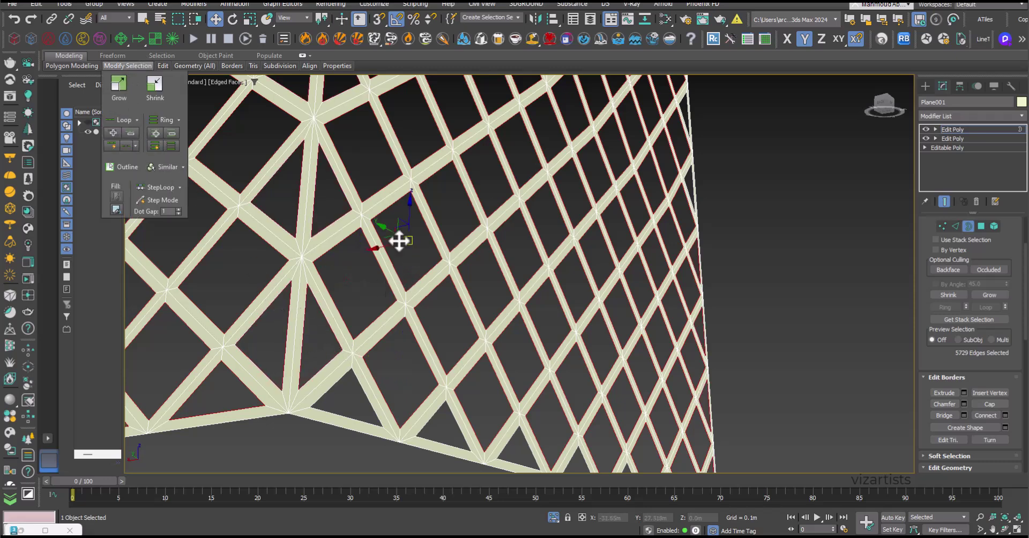
Add the remaining triangular opening borders along the far side's lower edge and at its upper outer corner
ctrl+click(364, 392)
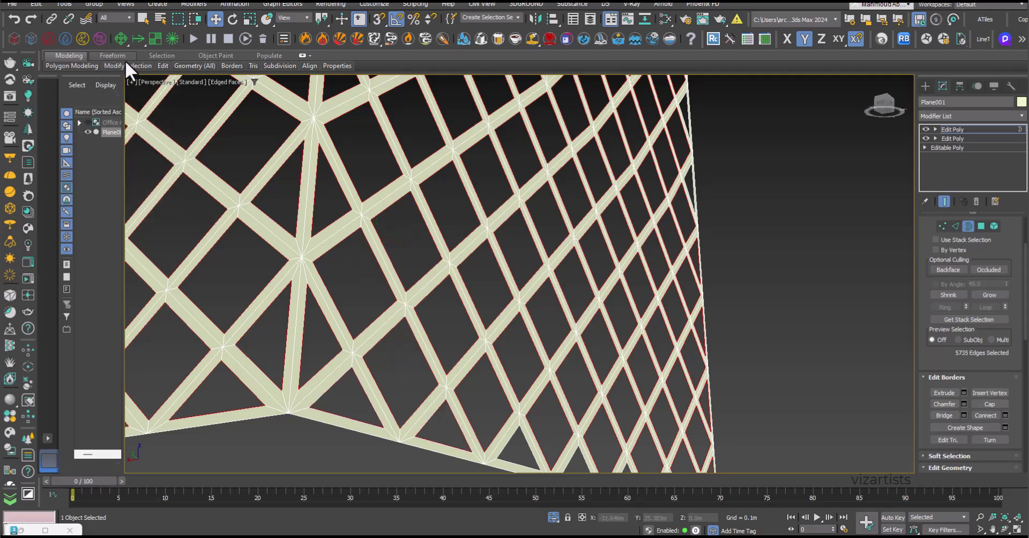
mouse_move(110, 69)
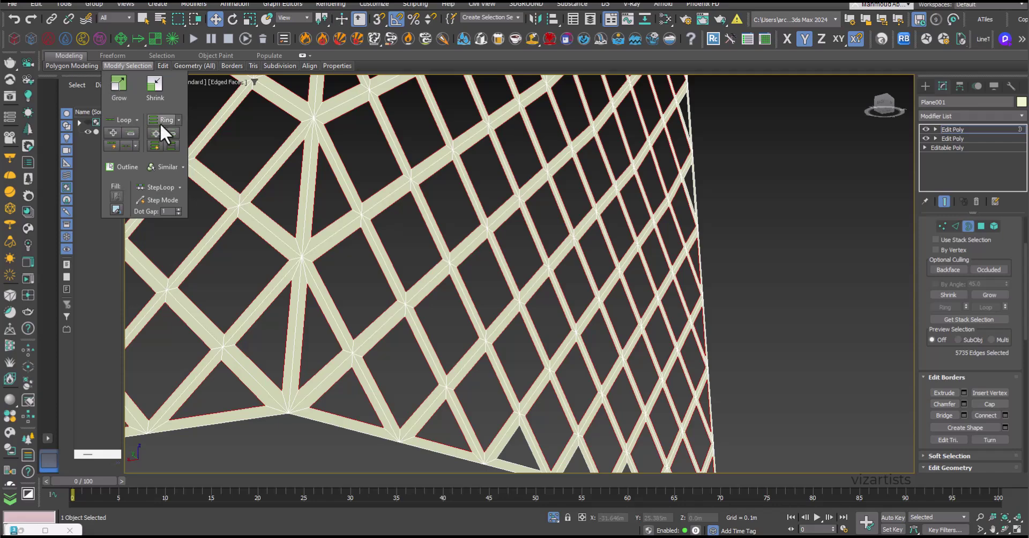
ctrl+click(534, 442)
middle_drag(537, 241, 544, 449)
middle_drag(642, 161, 569, 408)
scroll(575, 194, up, 2)
ctrl+click(573, 194)
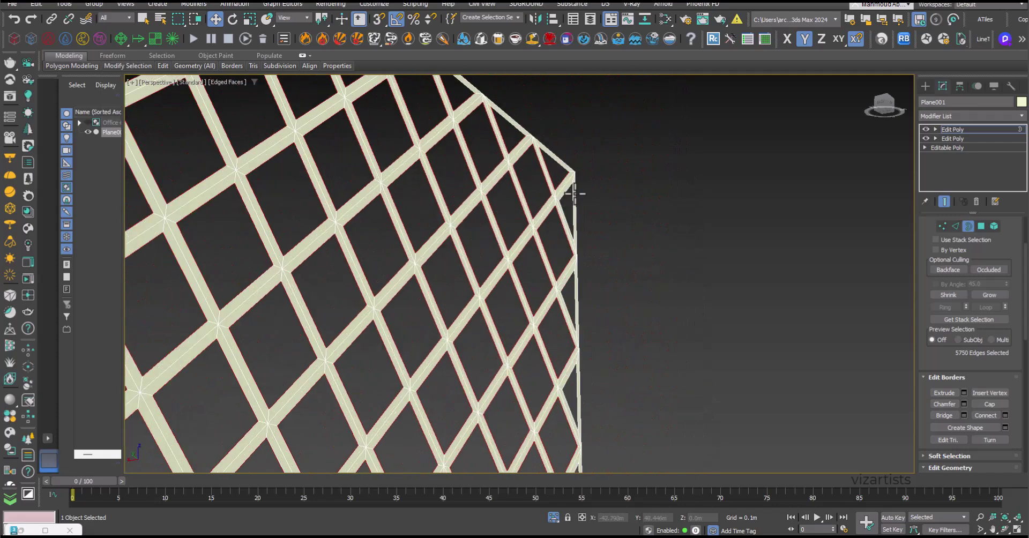
Add a remaining opening border along the far side's outer vertical edge and select all similar borders
scroll(572, 321, down, 4)
middle_drag(572, 321, 544, 281)
scroll(548, 282, up, 5)
ctrl+click(509, 213)
mouse_move(119, 65)
click(162, 166)
Add the unselected opening borders near the other face's lower and outer vertical edges, and extend the selection with Similar
scroll(473, 298, down, 7)
middle_drag(349, 281, 557, 257)
middle_drag(306, 383, 454, 348)
scroll(454, 348, up, 7)
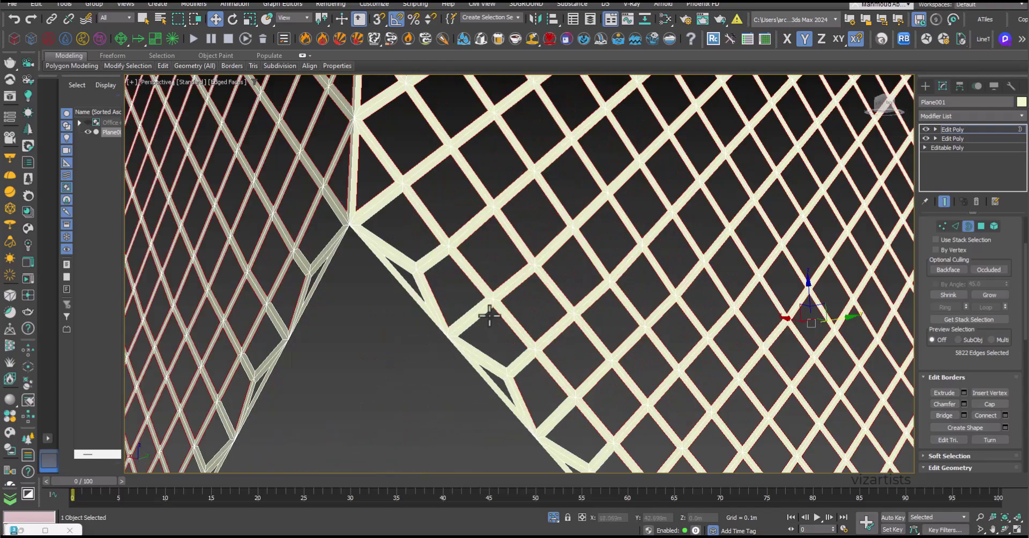
middle_drag(277, 373, 406, 322)
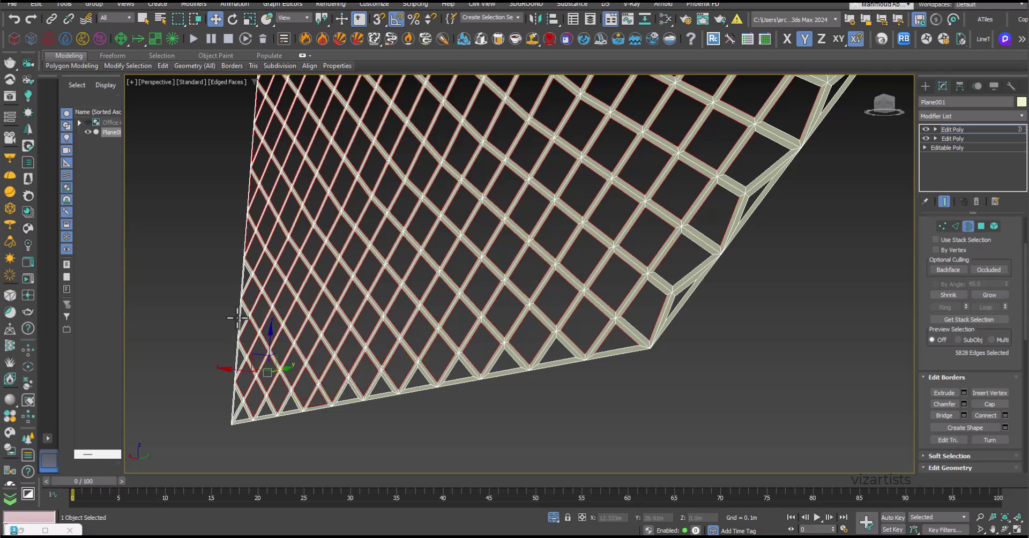
scroll(239, 314, up, 5)
ctrl+click(246, 313)
mouse_move(128, 67)
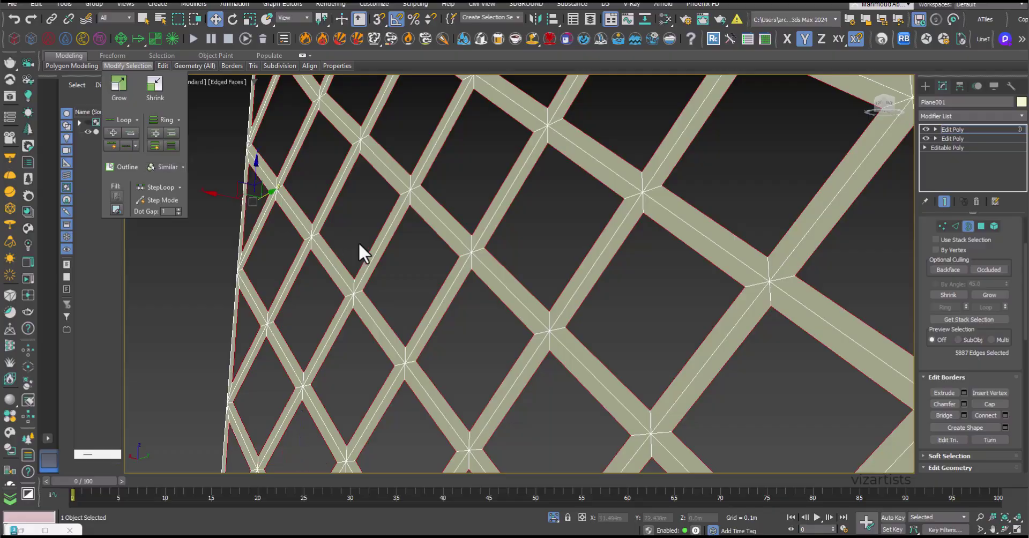
Add the borders of the irregular openings beside the triangular entrance and extend the selection to similar borders
scroll(356, 241, down, 6)
middle_drag(464, 242, 404, 351)
alt+middle_drag(434, 275, 605, 268)
key(r)
scroll(501, 339, up, 5)
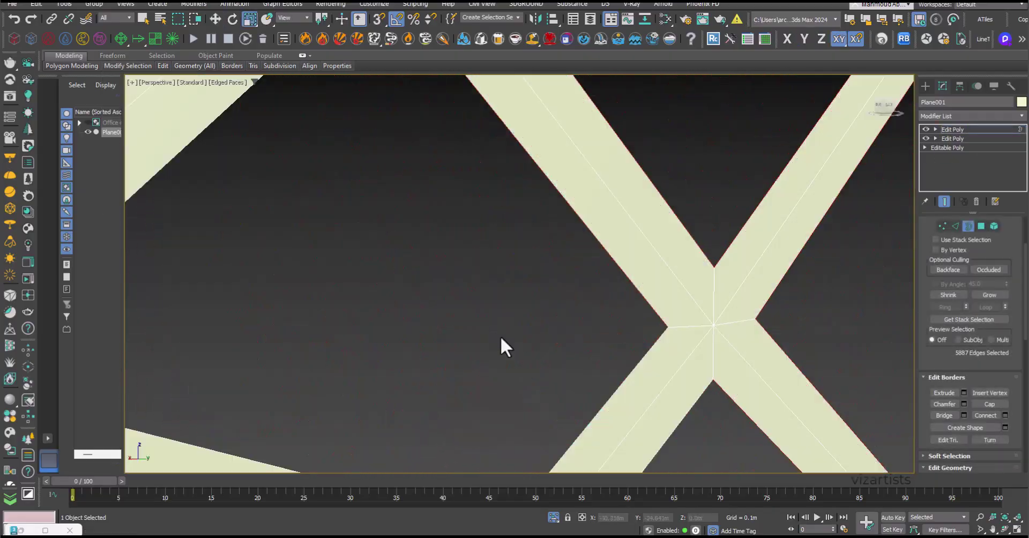
scroll(581, 349, down, 6)
key(w)
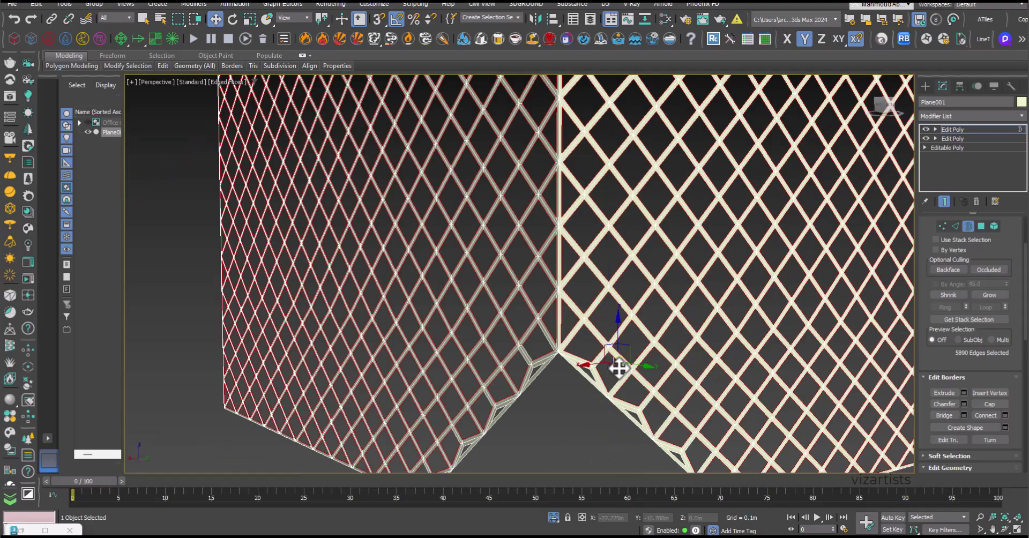
scroll(625, 379, up, 8)
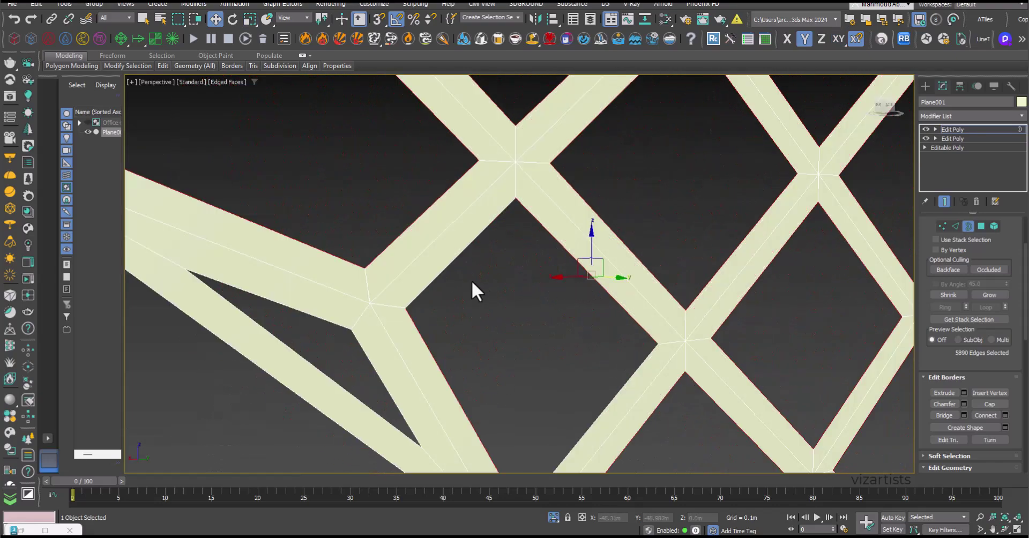
ctrl+click(462, 255)
mouse_move(135, 63)
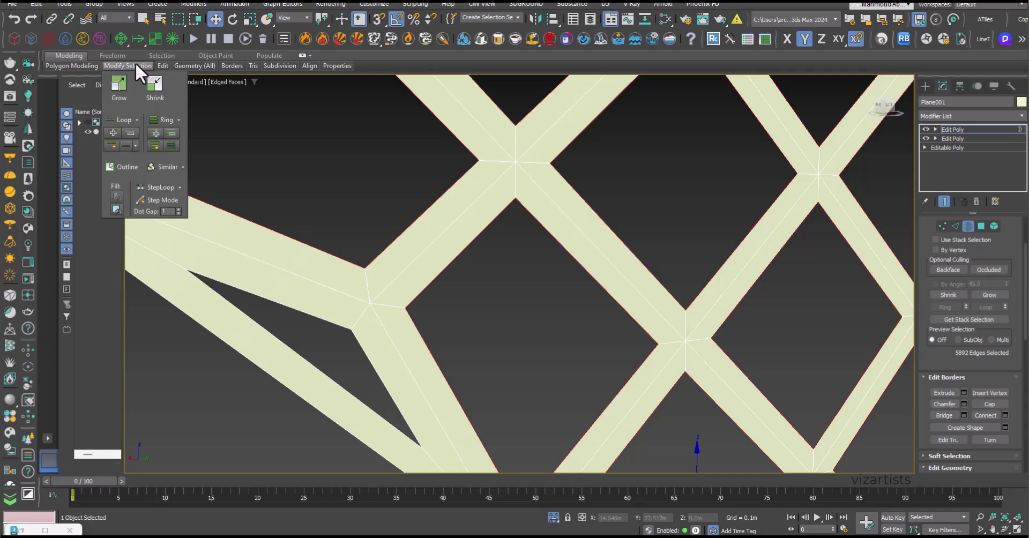
scroll(503, 234, down, 7)
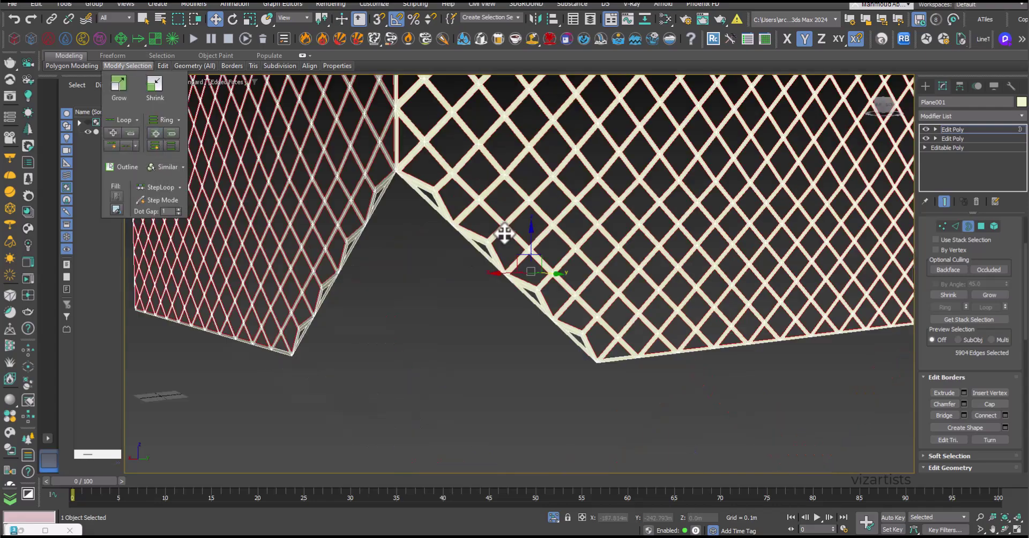
Examine the shell around the entrance and across both faces for opening borders missing from the selection
scroll(499, 233, up, 2)
ctrl+click(562, 215)
middle_drag(455, 171, 589, 311)
scroll(576, 274, down, 2)
middle_drag(709, 204, 661, 280)
scroll(455, 246, up, 3)
scroll(501, 275, down, 5)
scroll(541, 297, up, 5)
middle_drag(542, 296, 632, 316)
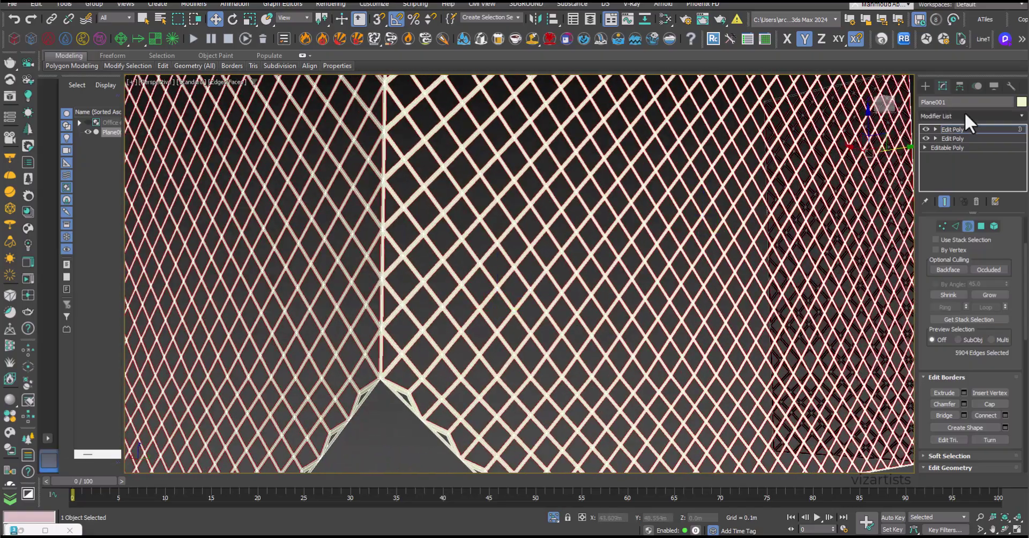
Add a Morpher modifier above the shell's Edit Poly modifiers
click(964, 114)
text(mor)
key(Return)
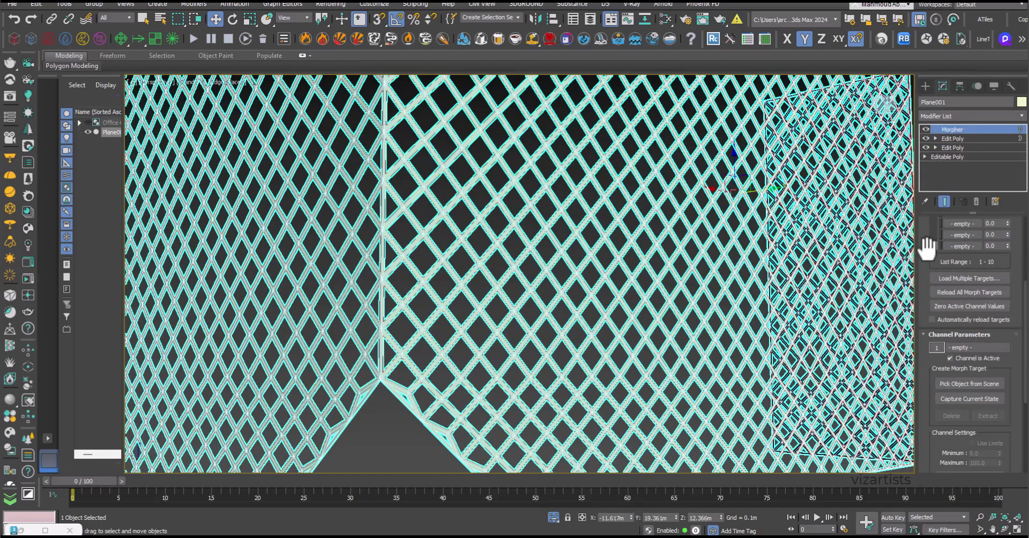
Capture the shell's current state as the first channel's morph target, named Captured, and return to the upper Edit Poly
scroll(964, 268, up, 3)
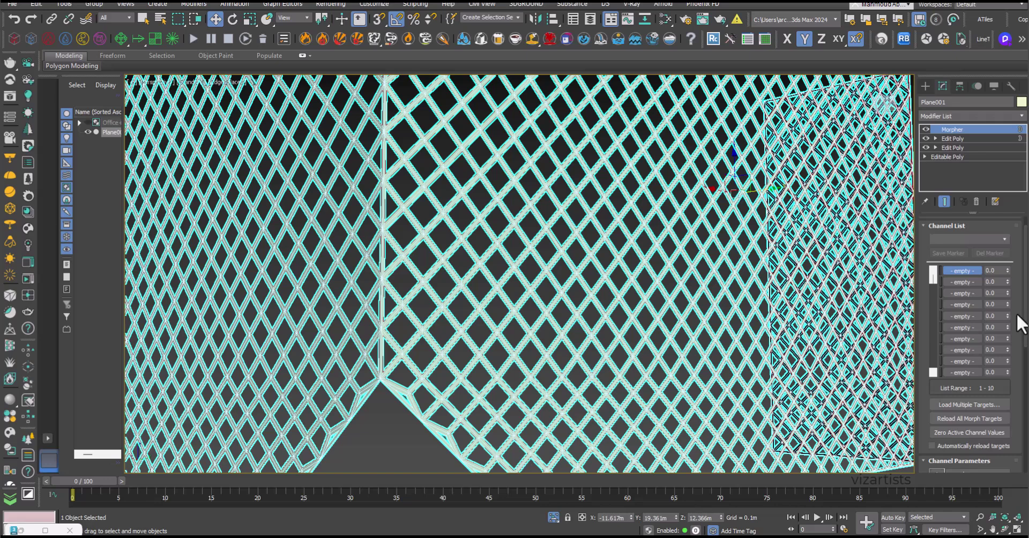
scroll(1012, 327, down, 5)
click(980, 380)
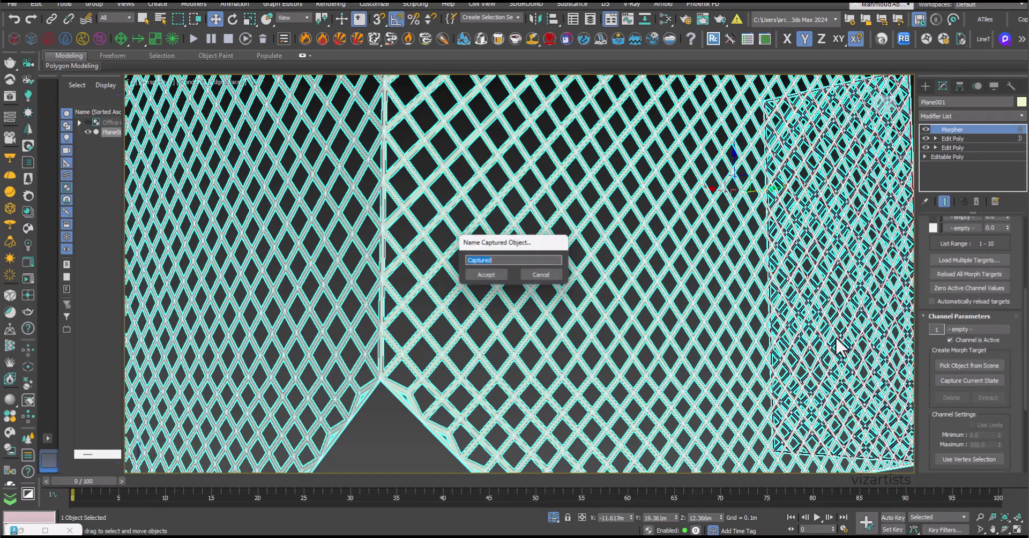
click(486, 274)
click(959, 138)
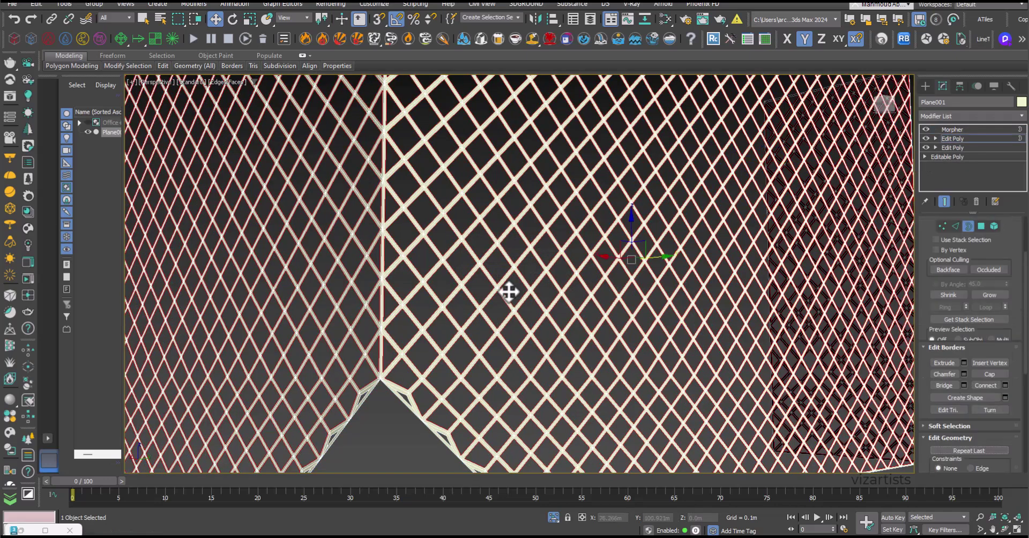
Scale the selected opening borders down uniformly to about 21 percent and return to the Morpher
key(r)
drag(576, 258, 567, 460)
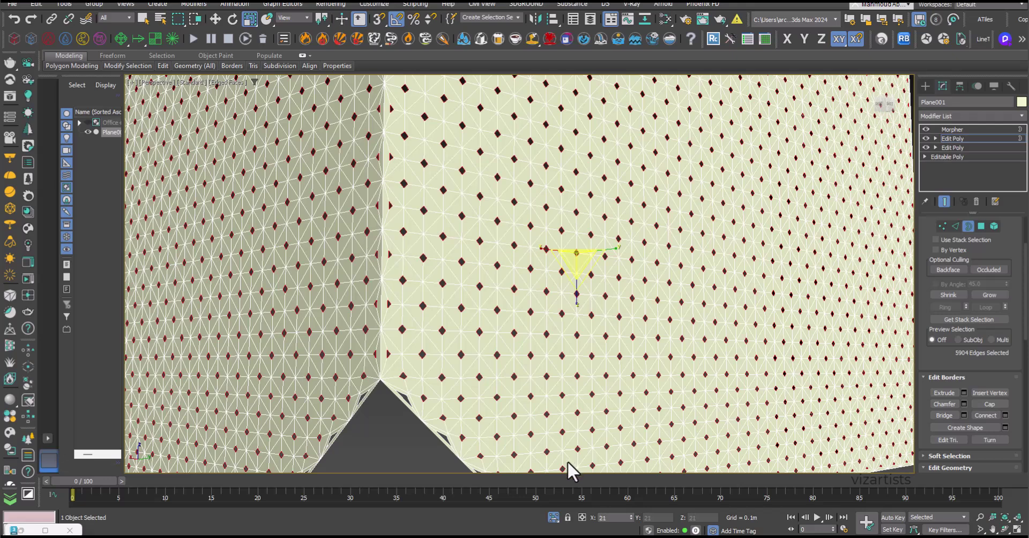
click(953, 129)
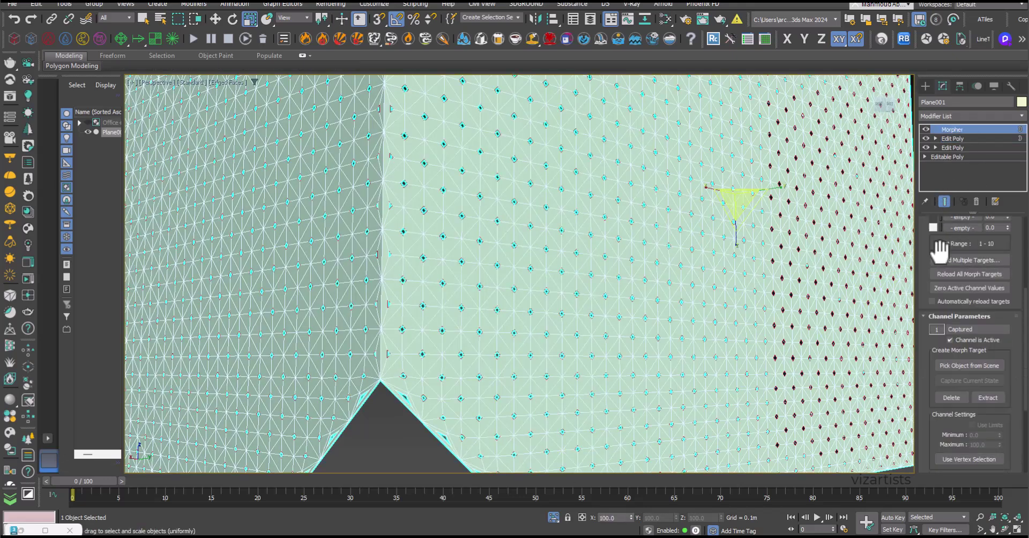
Capture the shell's shrunken-opening state as the second channel's morph target, named Captured
scroll(992, 264, up, 3)
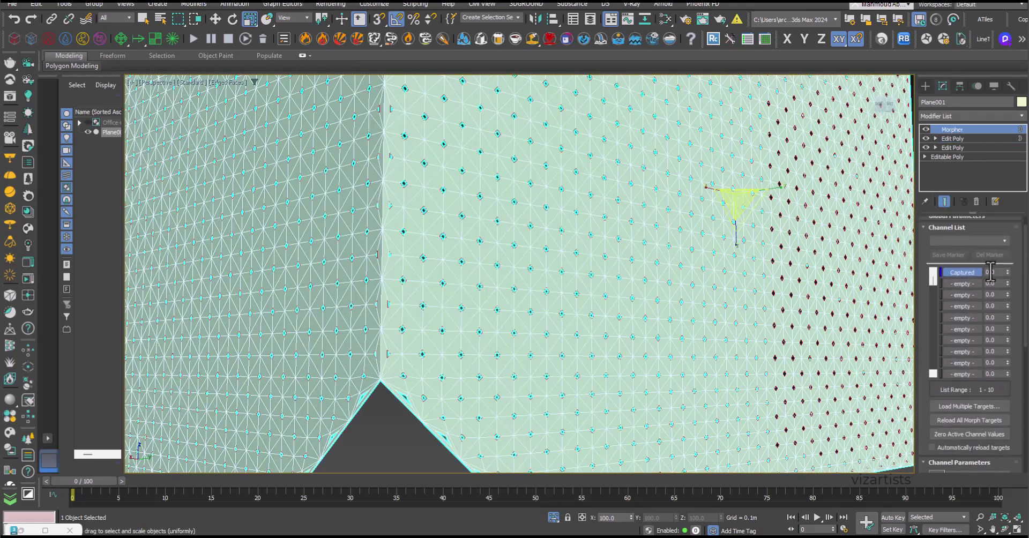
scroll(1017, 320, down, 5)
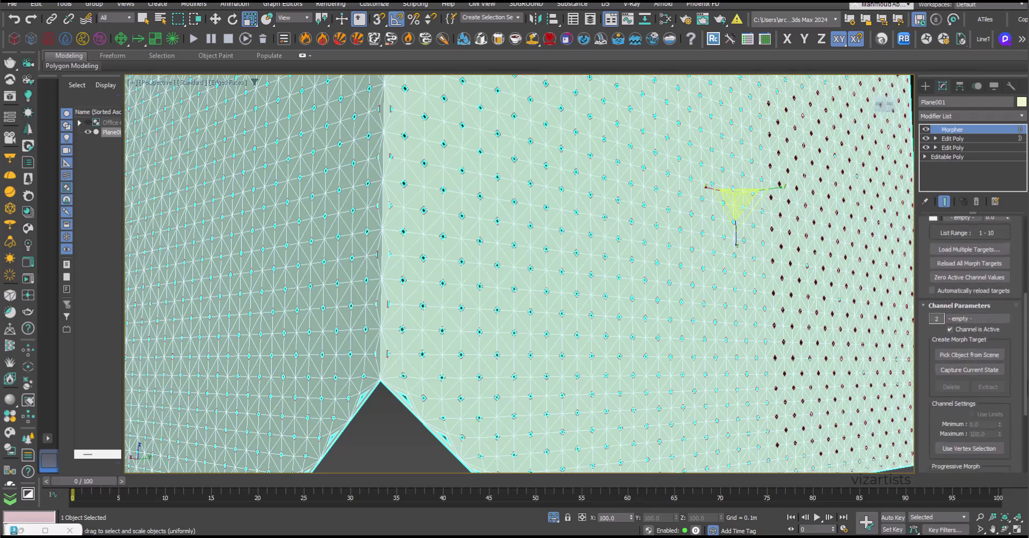
click(983, 370)
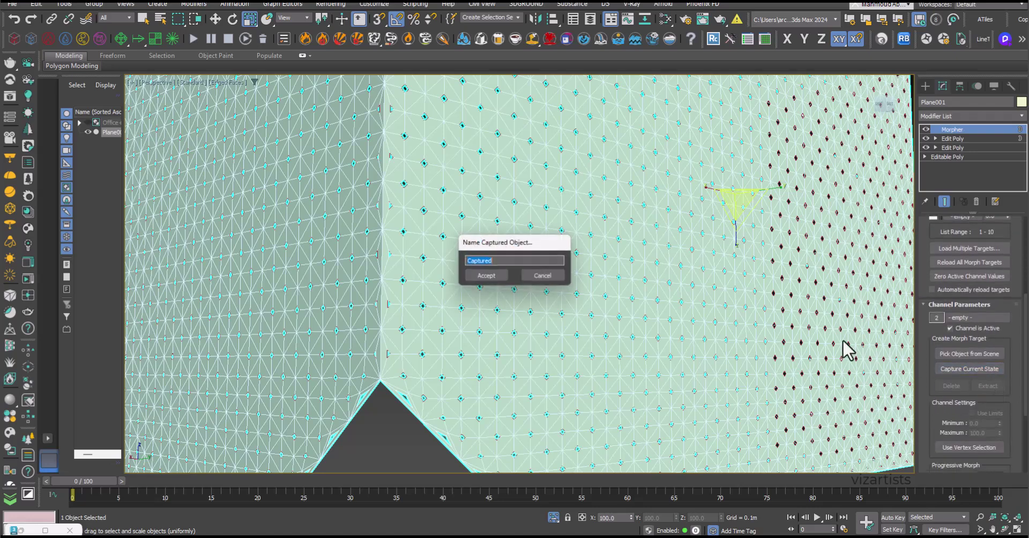
click(500, 275)
scroll(557, 273, down, 8)
alt+middle_drag(615, 252, 600, 212)
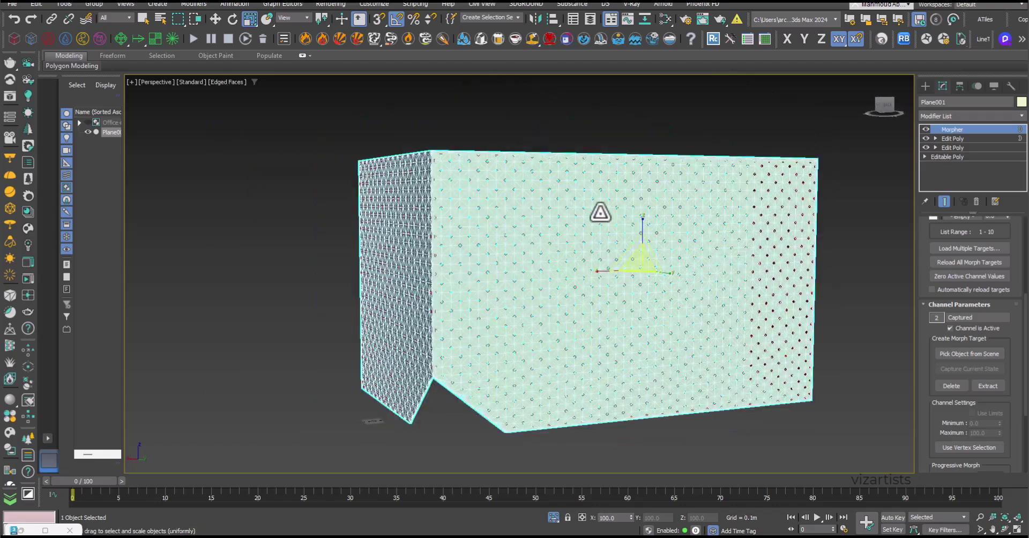
Return to the upper Edit Poly's borders and enable Soft Selection
click(964, 138)
click(437, 182)
key(w)
drag(944, 356, 948, 141)
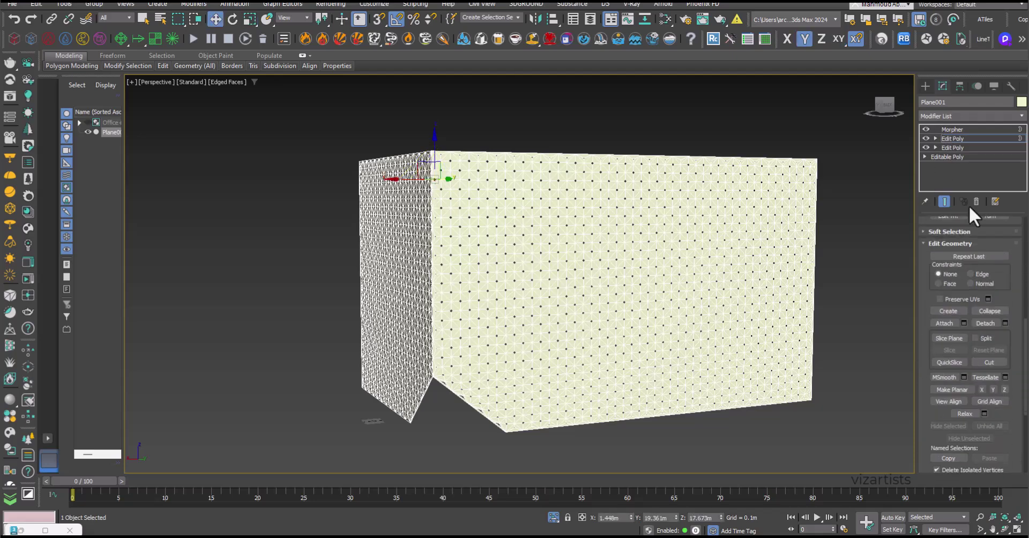
drag(1011, 426, 1007, 258)
mouse_move(1007, 360)
mouse_down()
mouse_move(1015, 461)
mouse_move(1011, 284)
mouse_up()
drag(1011, 284, 1017, 461)
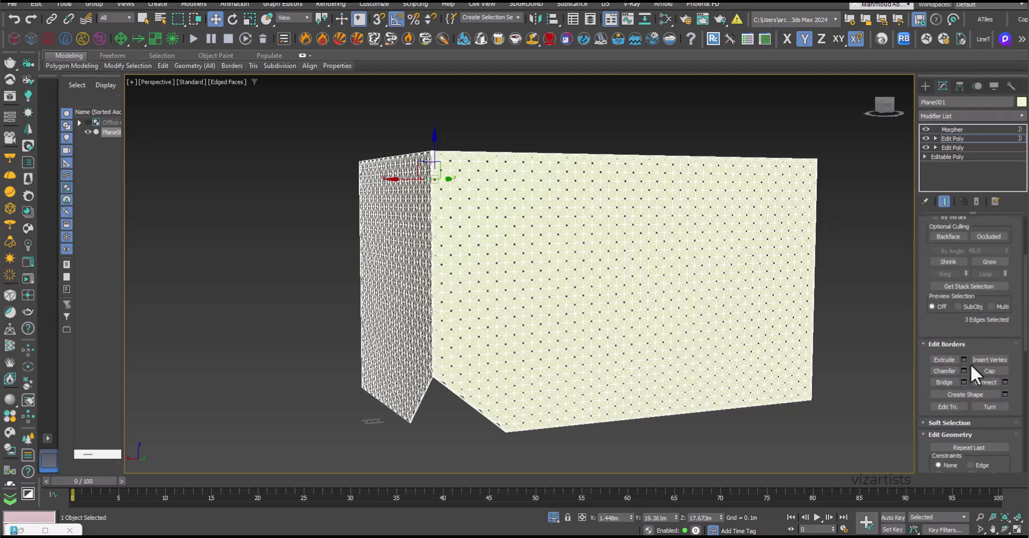
click(957, 423)
alt+middle_drag(867, 239, 577, 168)
Select an opening border on the wider face and set the soft selection falloff to 11.358 m
click(252, 190)
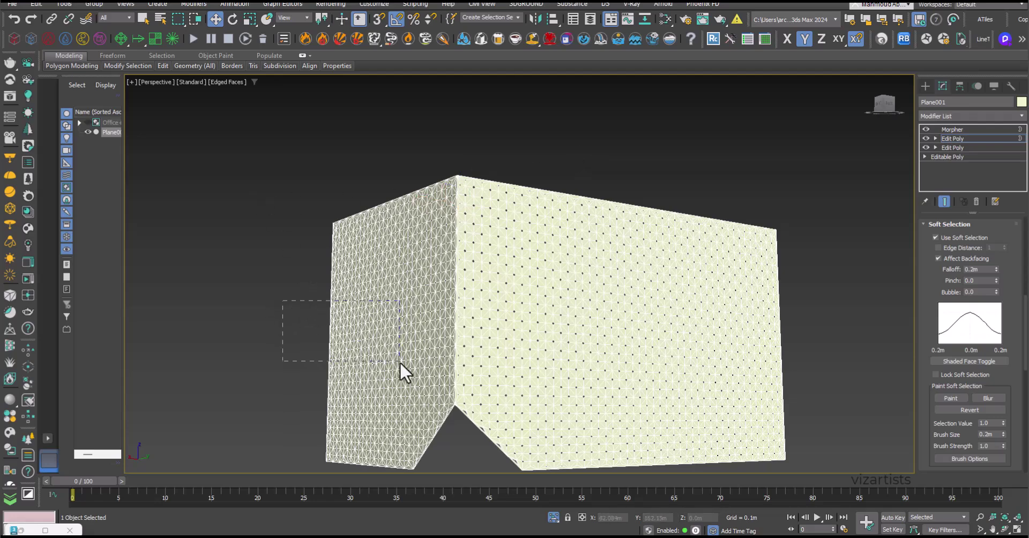
drag(399, 362, 398, 359)
click(691, 340)
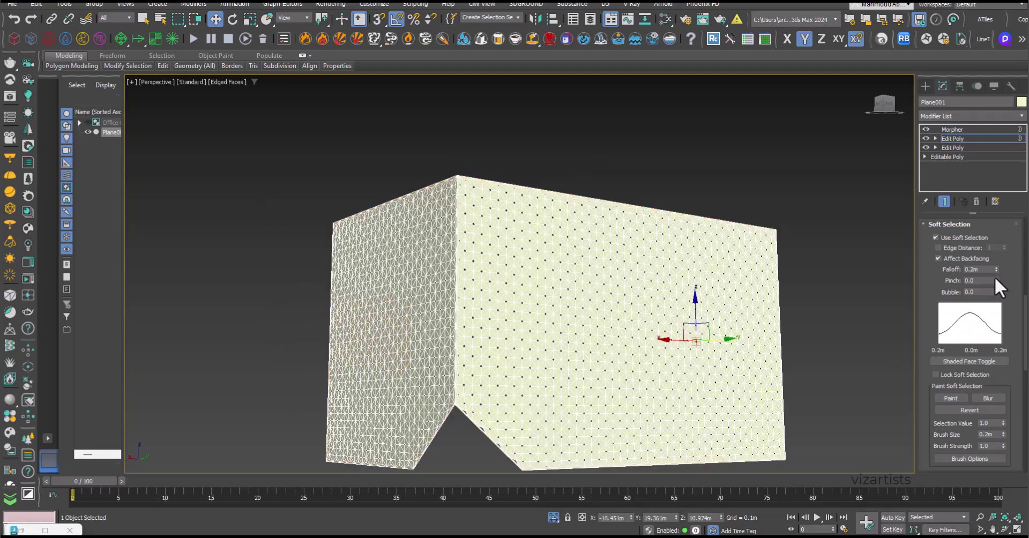
drag(997, 269, 937, 85)
Add borders on both faces to the selection and set falloff to 9.314 m, pinch to -0.26 and bubble to 0.14
click(743, 268)
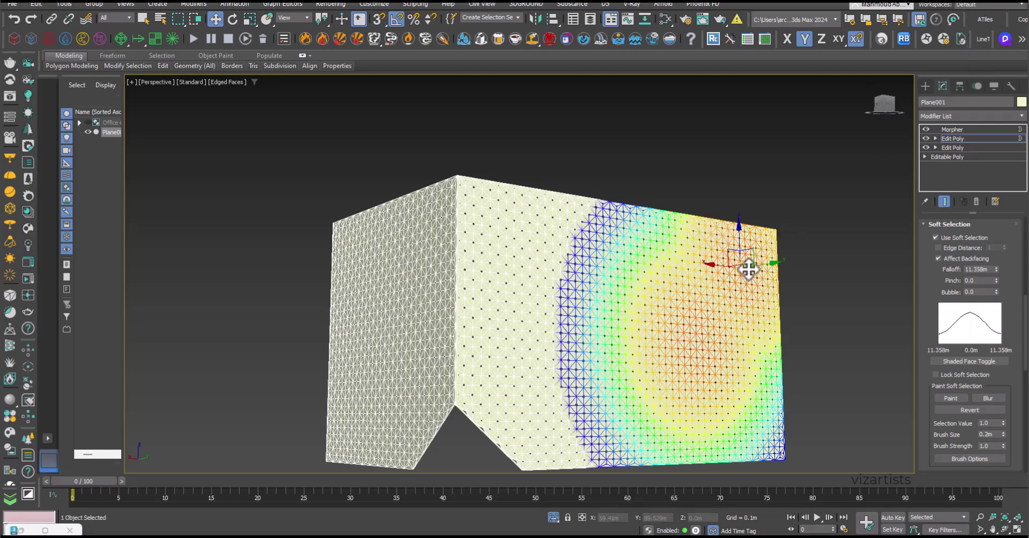
click(434, 315)
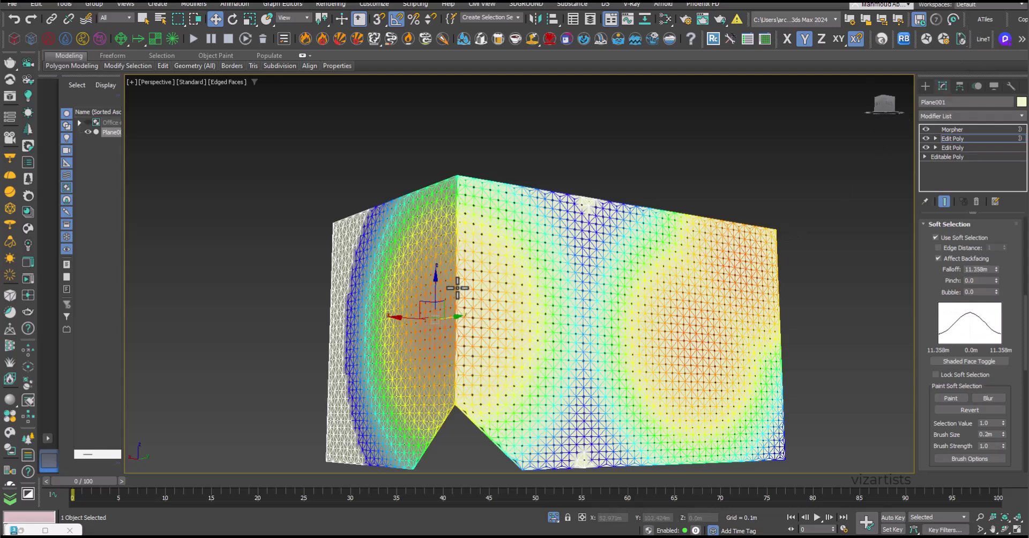
click(329, 367)
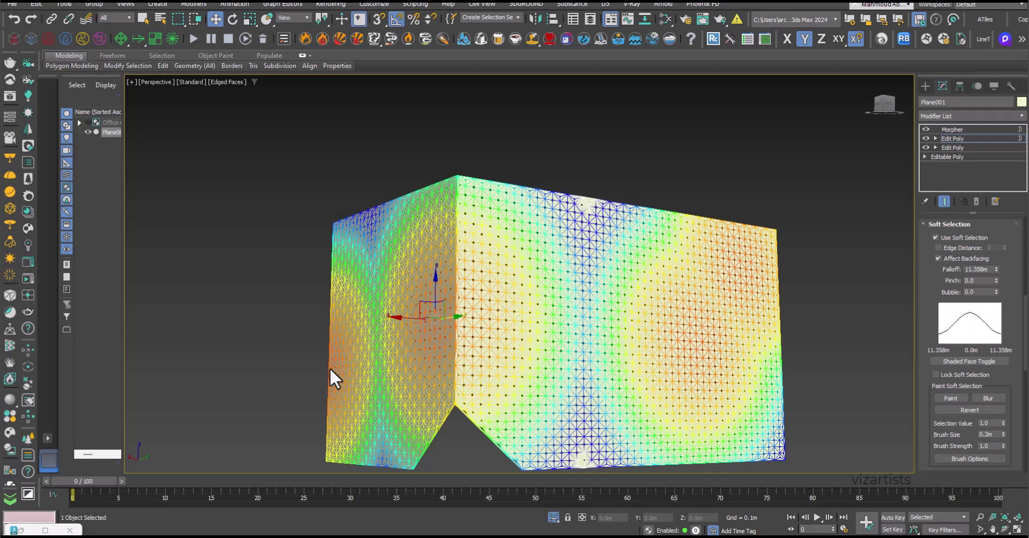
mouse_move(996, 270)
mouse_down()
mouse_move(994, 281)
mouse_move(1001, 236)
mouse_move(991, 290)
mouse_move(998, 265)
mouse_move(998, 281)
mouse_up()
click(995, 278)
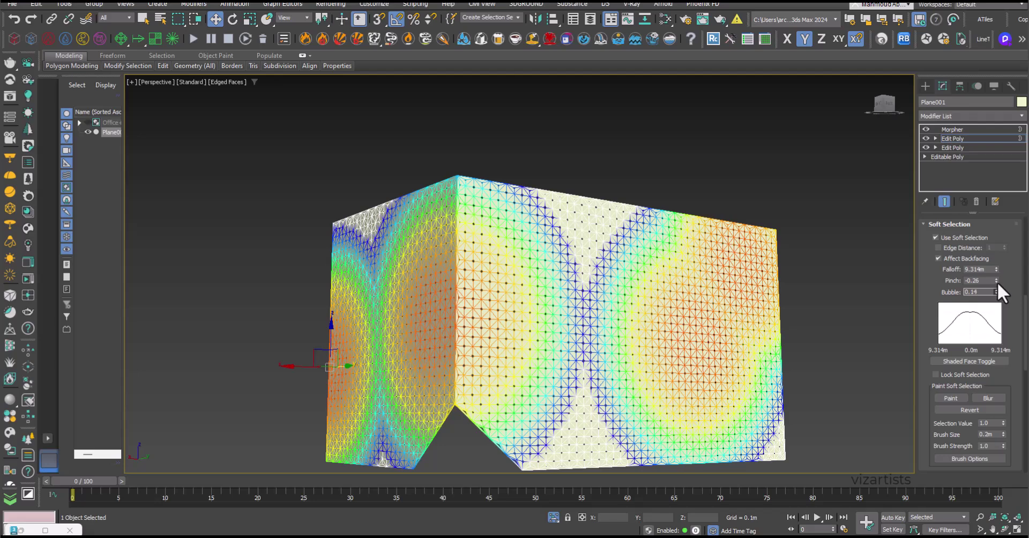
click(628, 334)
click(572, 332)
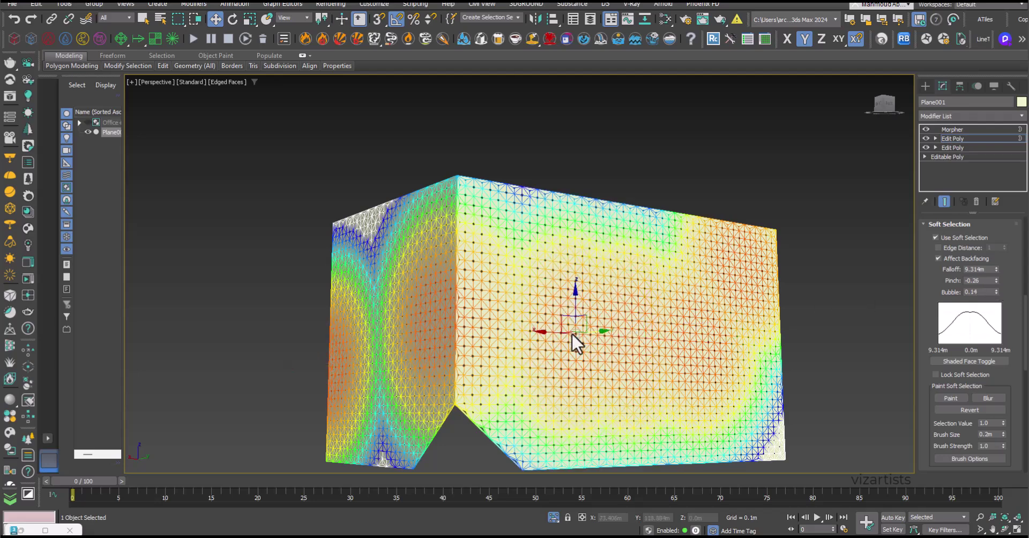
key(ctrl+z)
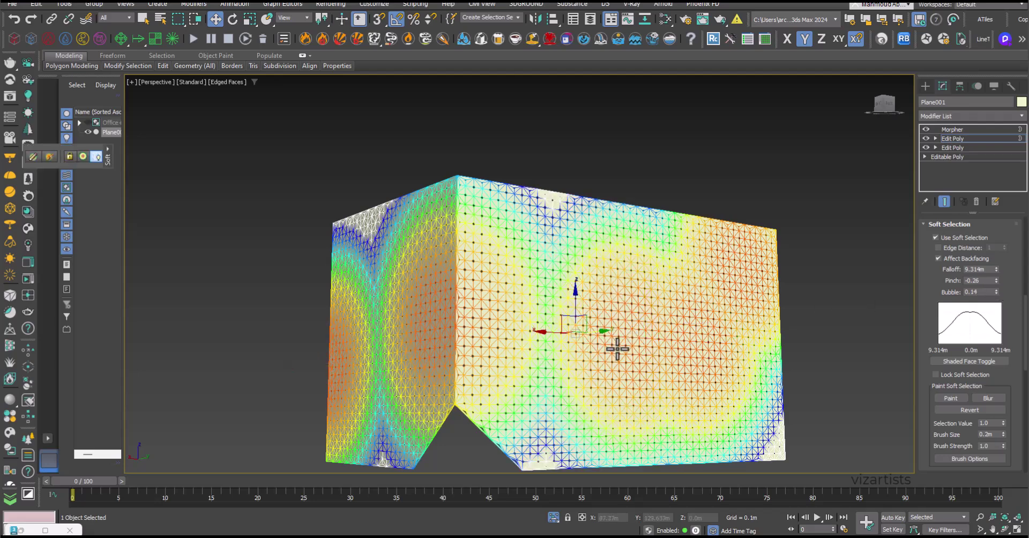
key(ctrl+z)
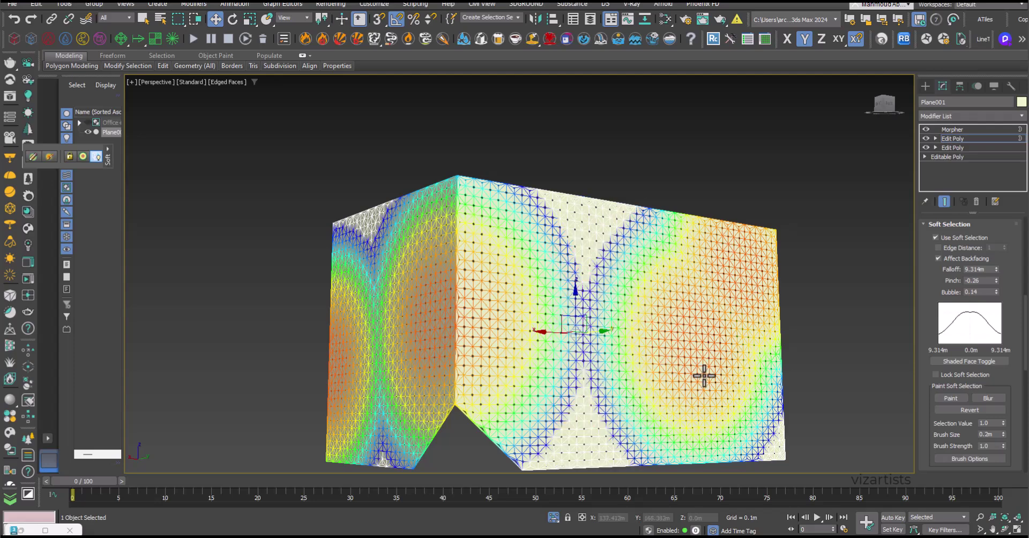
Set the Morpher's first Captured channel to 86 to open the diamonds in the soft-selected areas
click(959, 130)
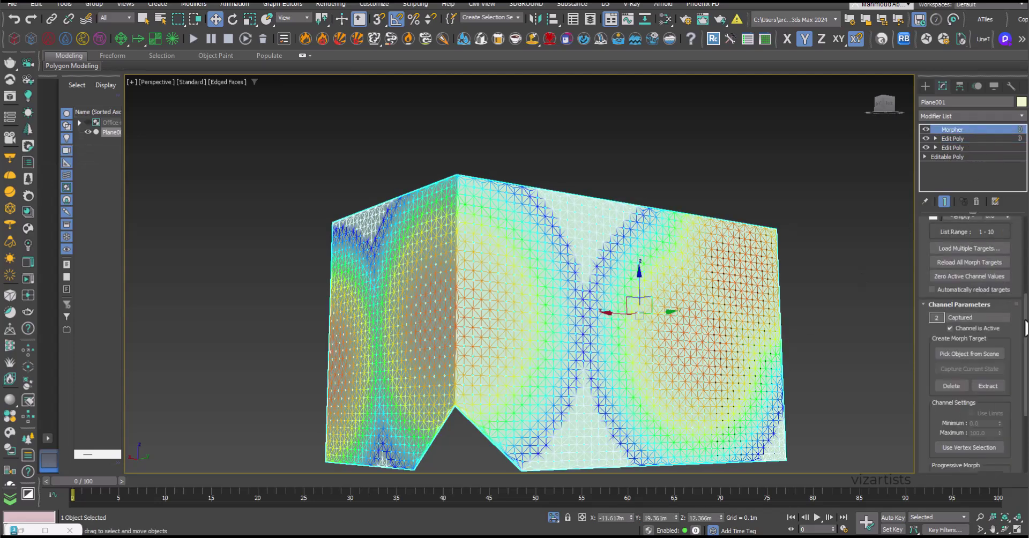
scroll(1008, 283, up, 5)
drag(1010, 277, 1015, 245)
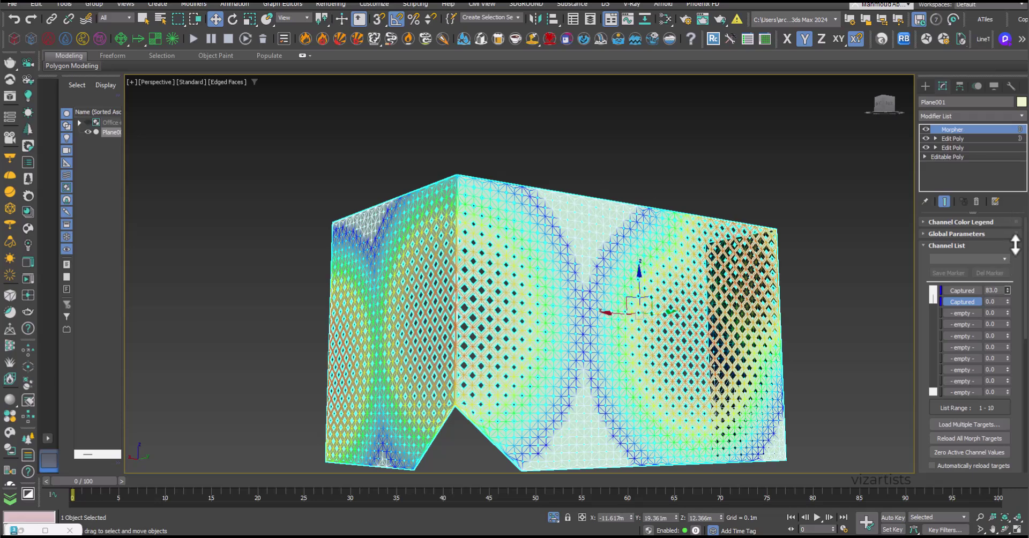
right_click(841, 293)
right_click(825, 272)
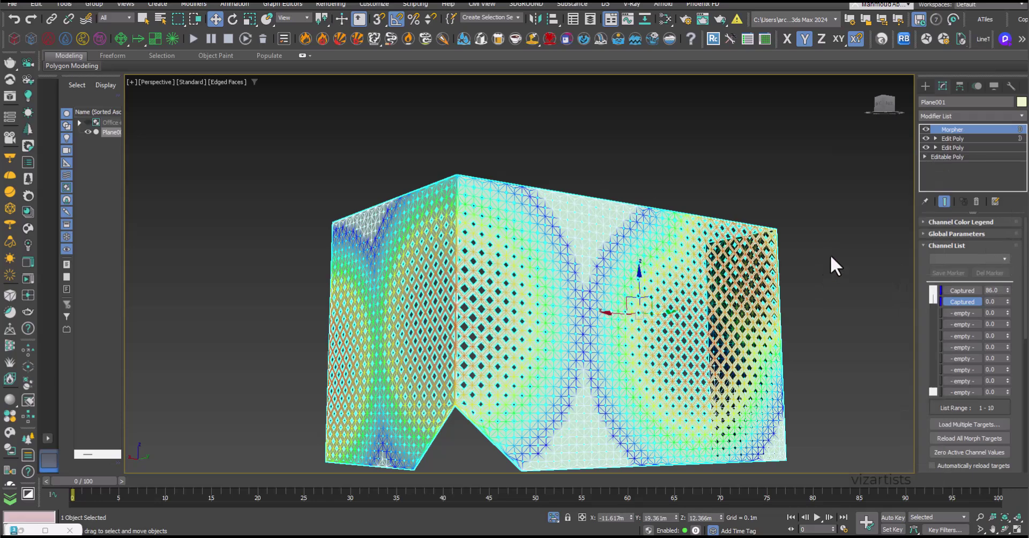
click(815, 284)
alt+middle_drag(811, 310, 597, 329)
scroll(598, 329, up, 1)
click(620, 225)
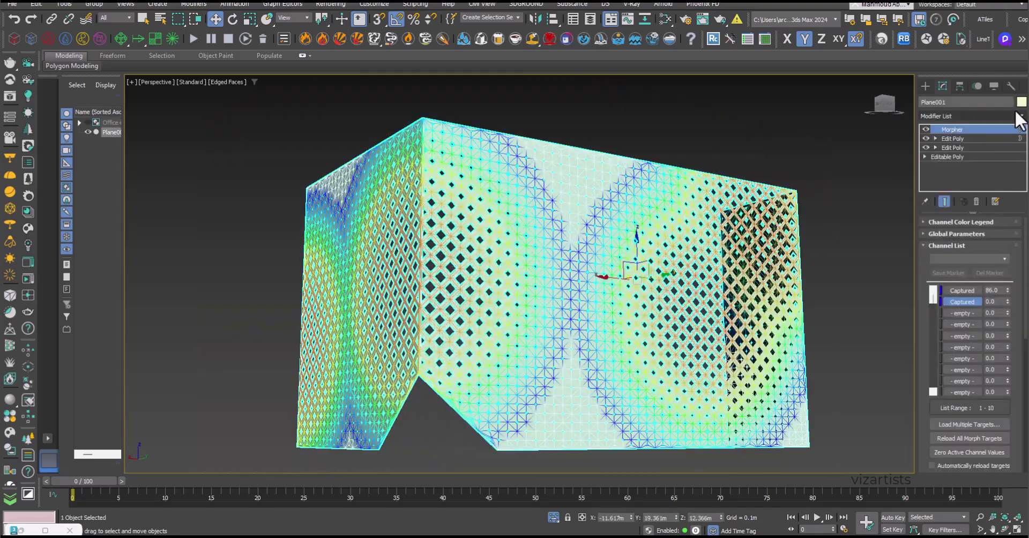
In the upper Edit Poly, reselect borders along the wider face's upper, lower and entrance areas and the narrow face's far edge
click(979, 135)
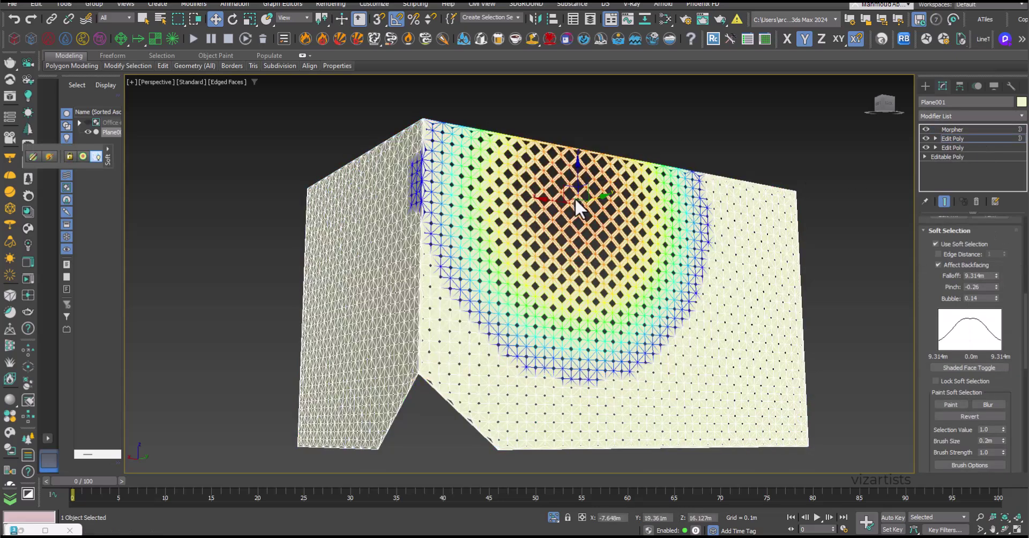
click(620, 294)
click(536, 206)
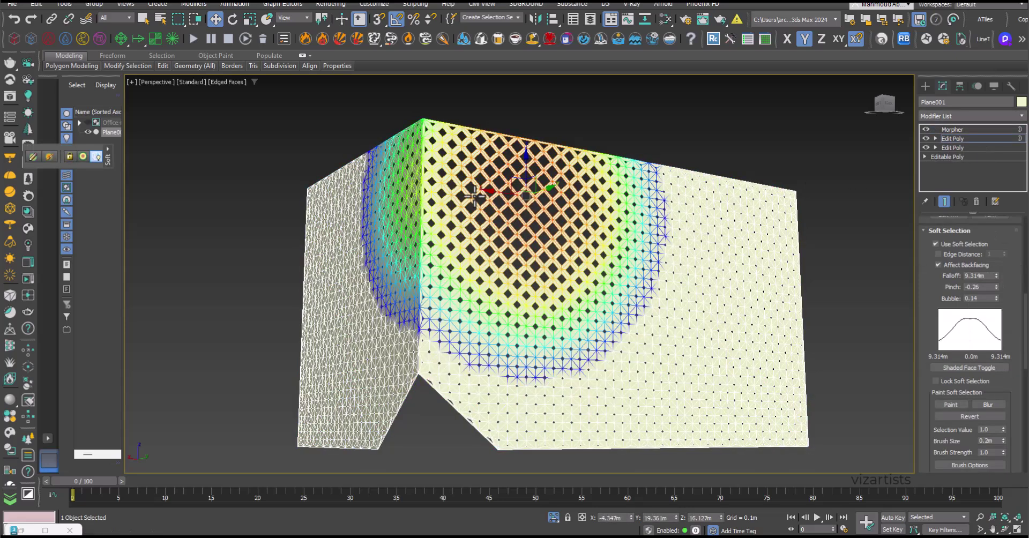
ctrl+click(754, 382)
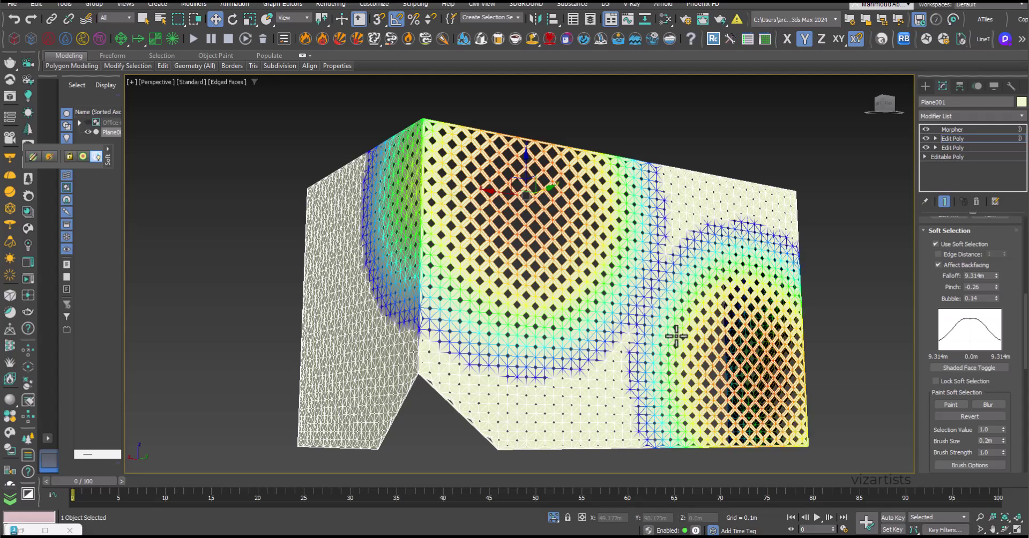
ctrl+click(675, 338)
ctrl+click(614, 295)
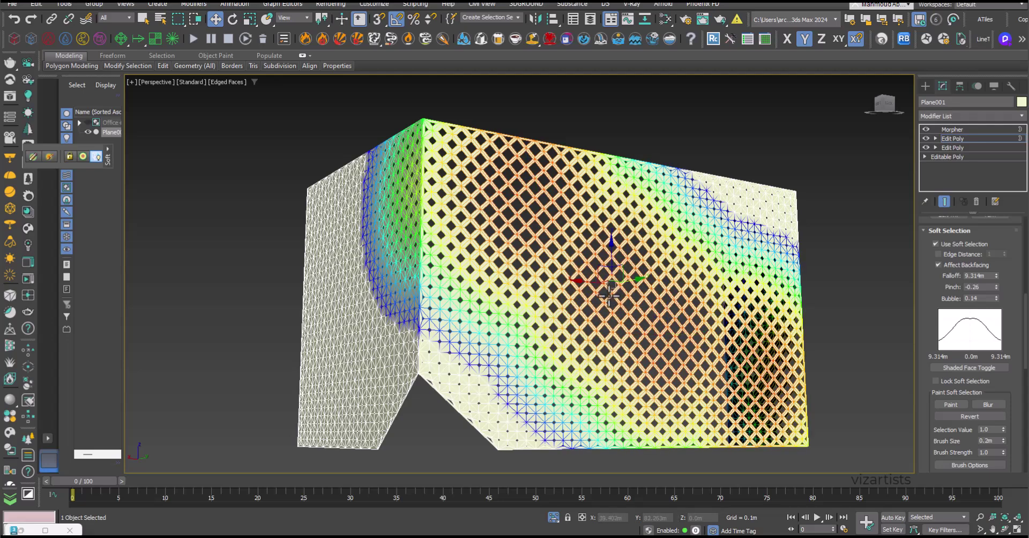
key(ctrl+z)
ctrl+click(471, 391)
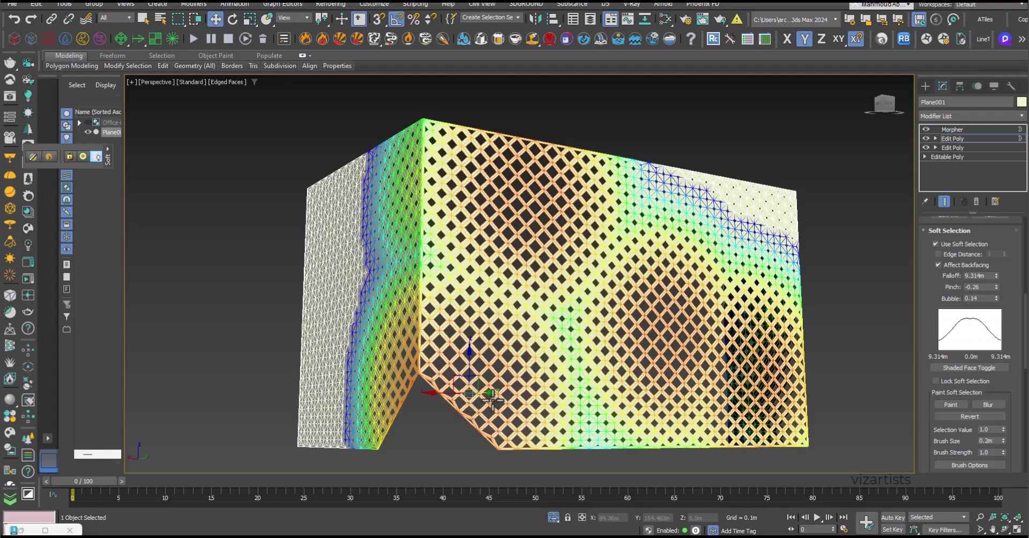
alt+middle_drag(422, 332, 290, 217)
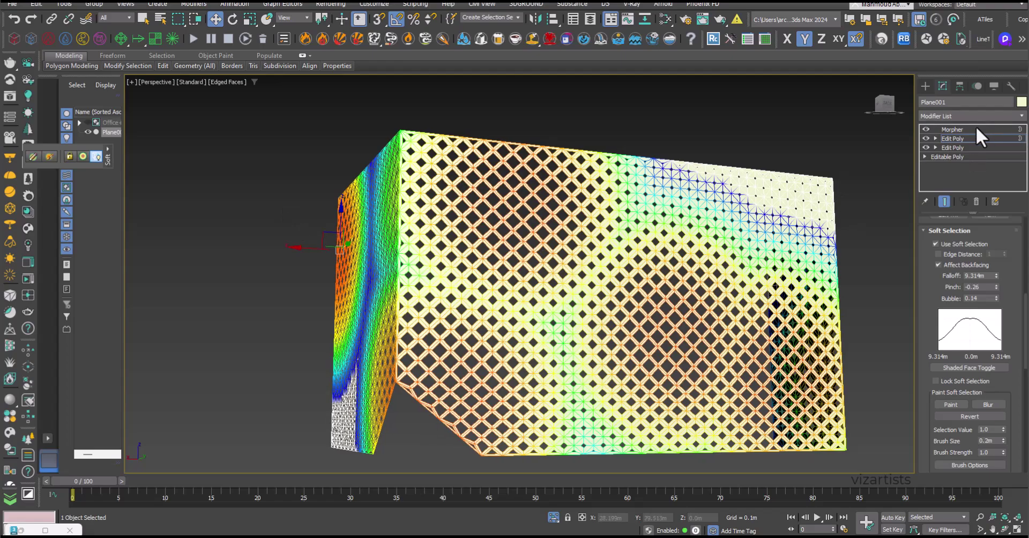
Return to the Morpher and deselect the shell to examine the graduated openings on both faces
click(976, 127)
click(884, 152)
alt+middle_drag(873, 260, 852, 259)
middle_drag(753, 255, 746, 271)
scroll(745, 271, up, 1)
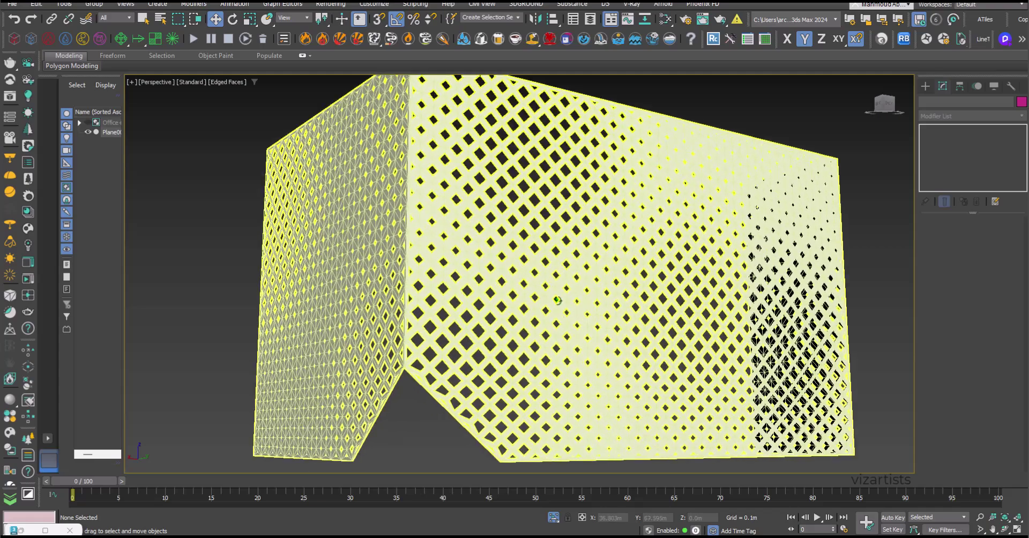
Add a Shell modifier above the Morpher and set its outer amount to 0.1 m
click(740, 176)
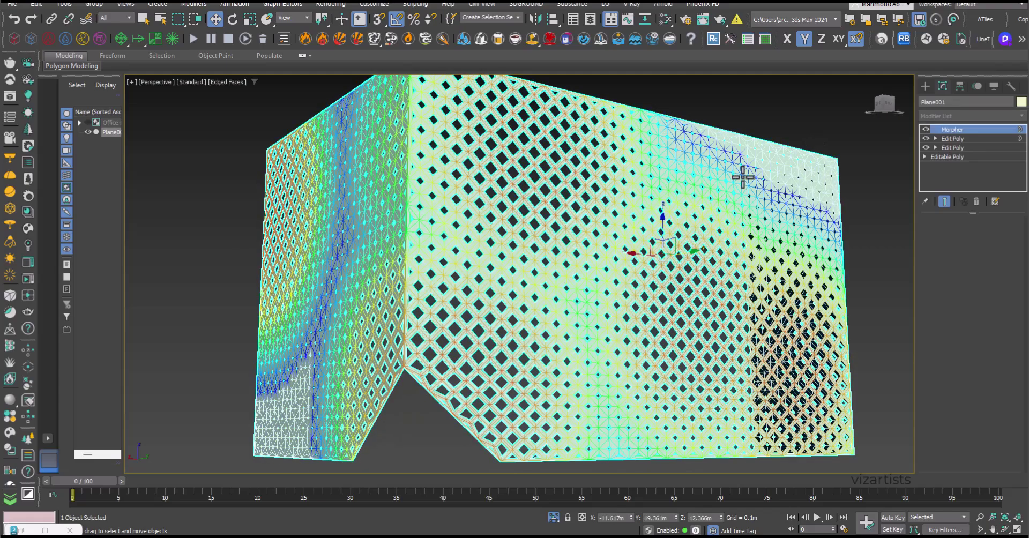
click(985, 120)
text(sh)
click(960, 140)
alt+middle_drag(527, 225, 632, 273)
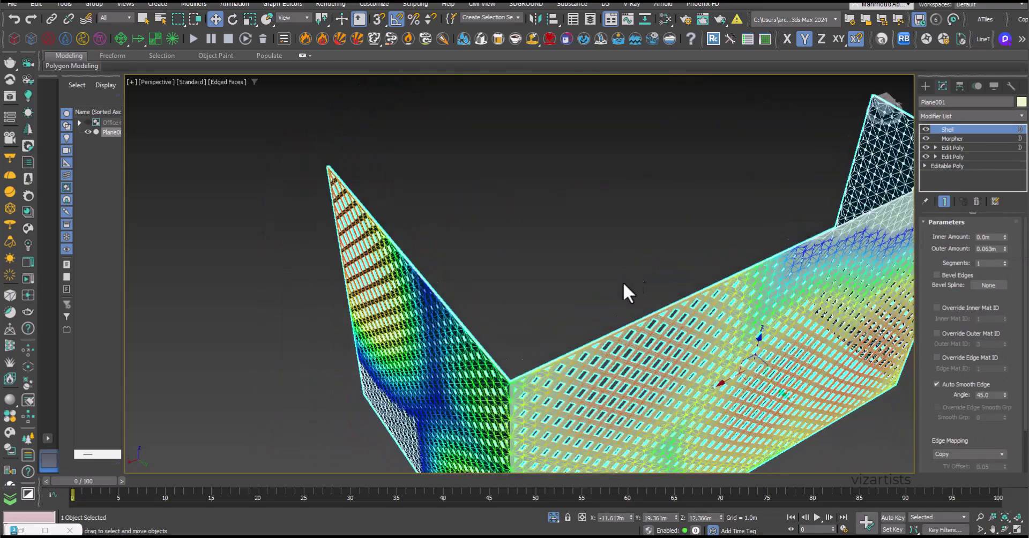
scroll(517, 365, up, 4)
drag(1005, 247, 1014, 184)
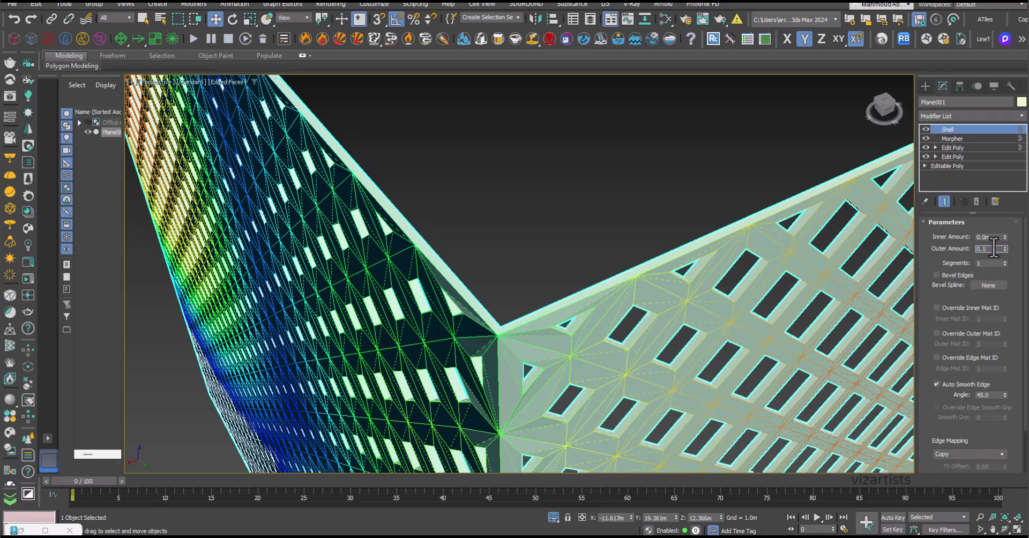
key(Return)
Deselect the facade shell and unhide the office building to view them together
click(676, 224)
scroll(671, 271, down, 3)
alt+middle_drag(670, 330, 642, 360)
scroll(734, 284, down, 5)
scroll(653, 357, up, 3)
alt+middle_drag(721, 422, 645, 394)
scroll(656, 429, up, 3)
right_click(892, 207)
click(909, 153)
alt+middle_drag(896, 172, 883, 246)
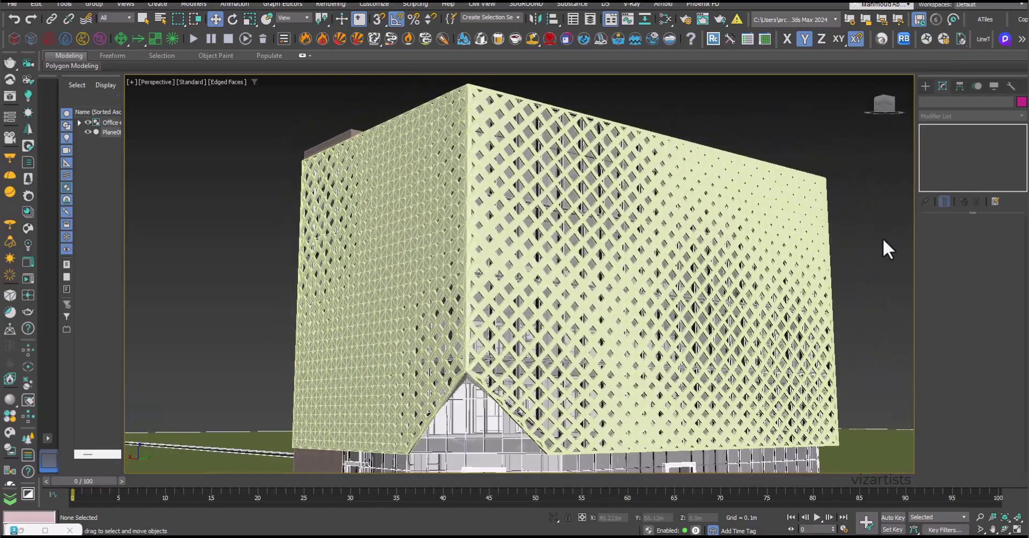
In the facade shell's upper Edit Poly, select opening borders at the wider face's upper far corner, middle and lower near-entrance area
click(808, 200)
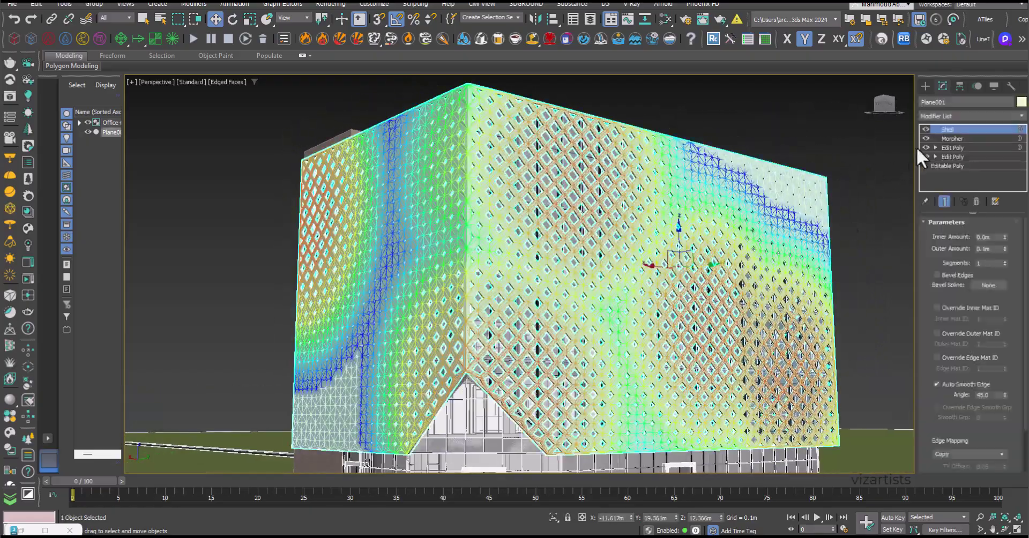
click(973, 147)
click(795, 200)
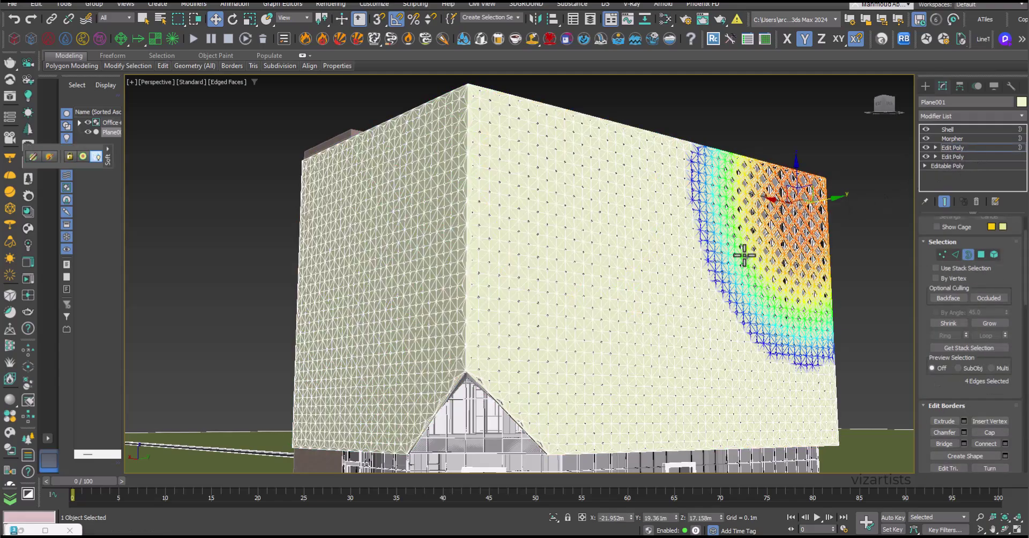
ctrl+click(691, 272)
alt+middle_drag(696, 300, 669, 295)
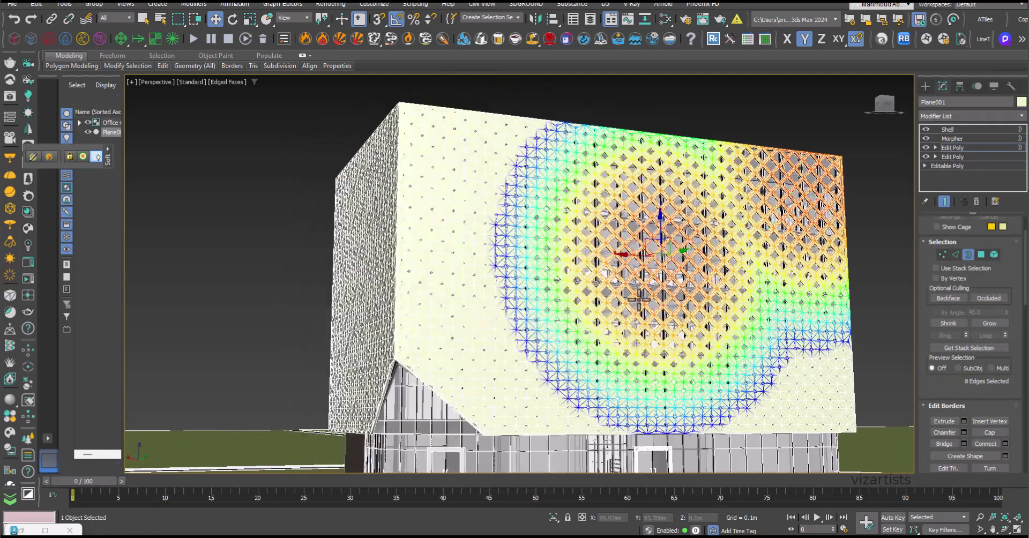
ctrl+click(544, 318)
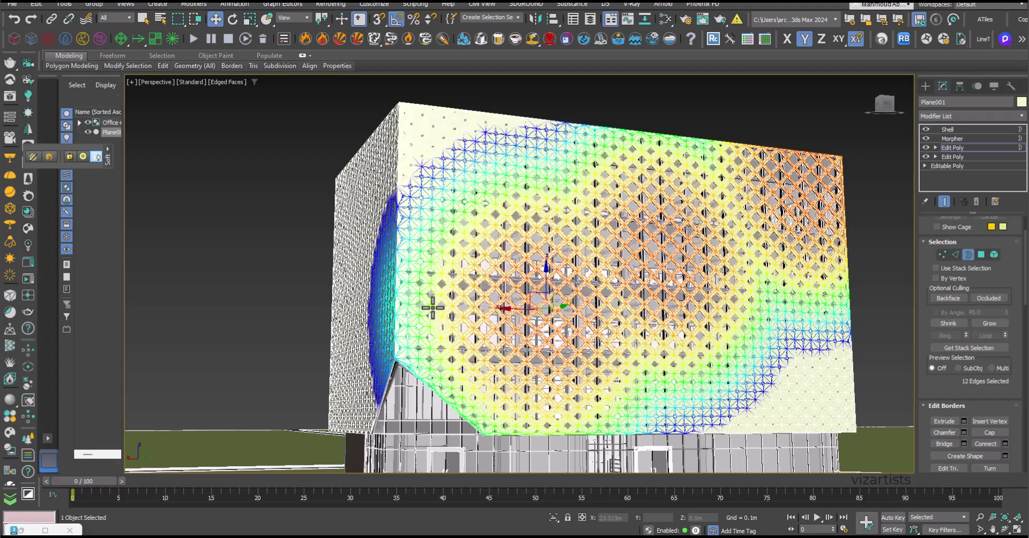
Add an opening border in the narrow face's upper outer area to the selection, and deselect the facade shell to view the openings
alt+middle_drag(482, 262, 786, 423)
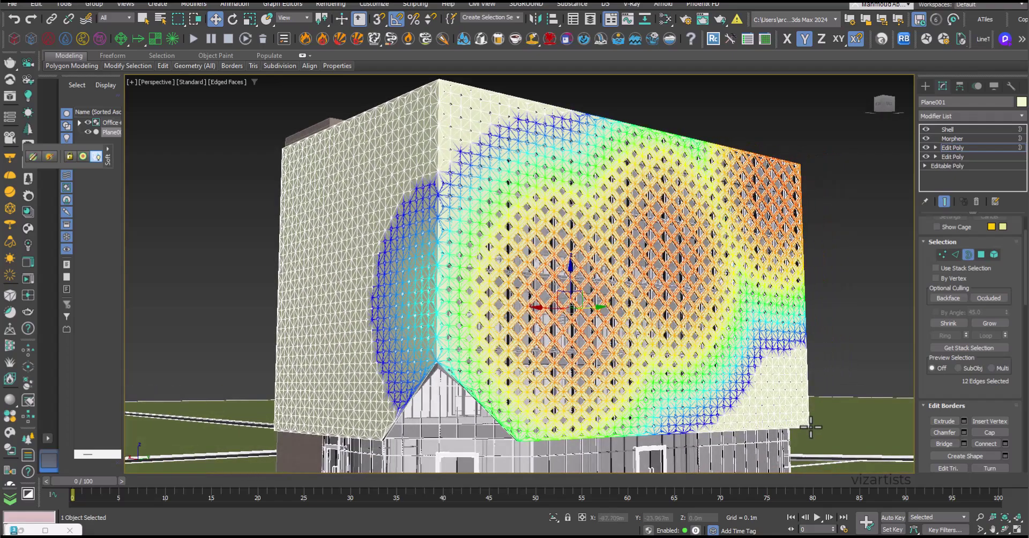
ctrl+click(809, 426)
key(ctrl+z)
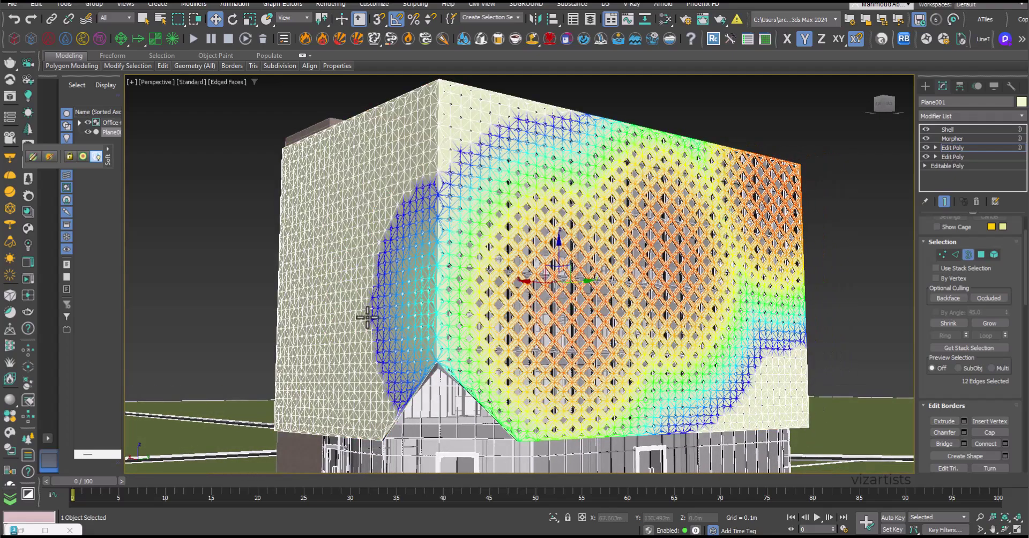
ctrl+click(323, 205)
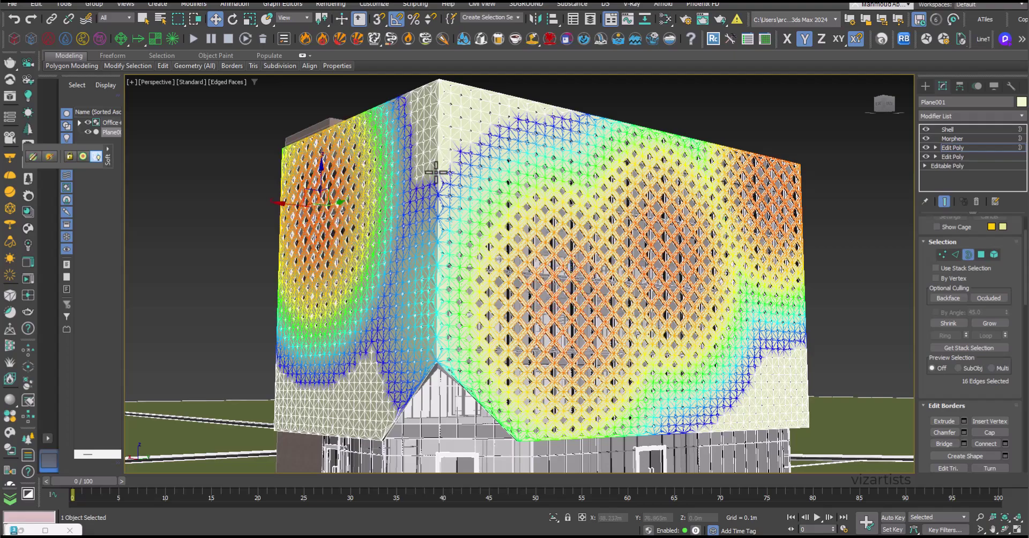
click(837, 214)
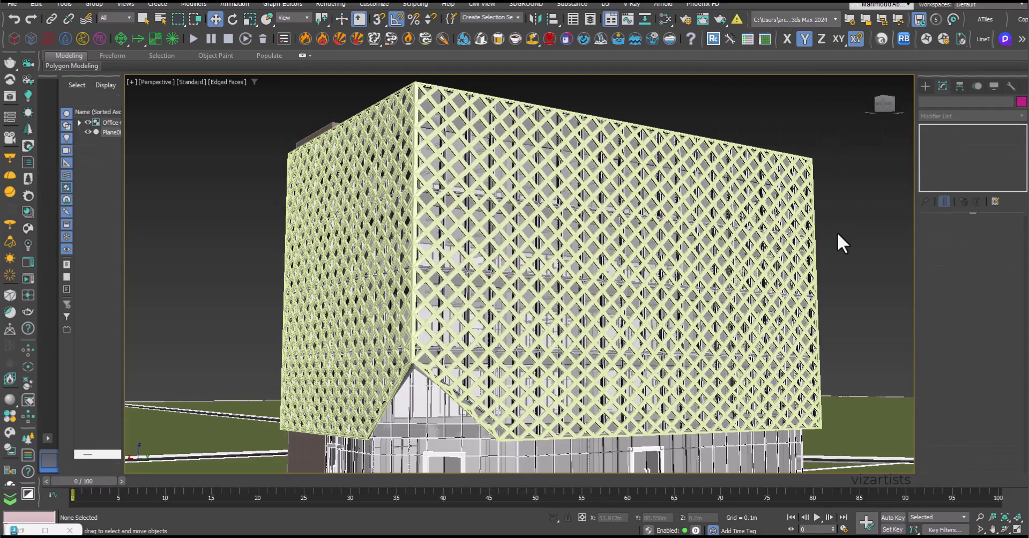
In the facade's upper Edit Poly, select five vertices running from the wider face's lower far corner up to its middle
click(794, 222)
click(953, 148)
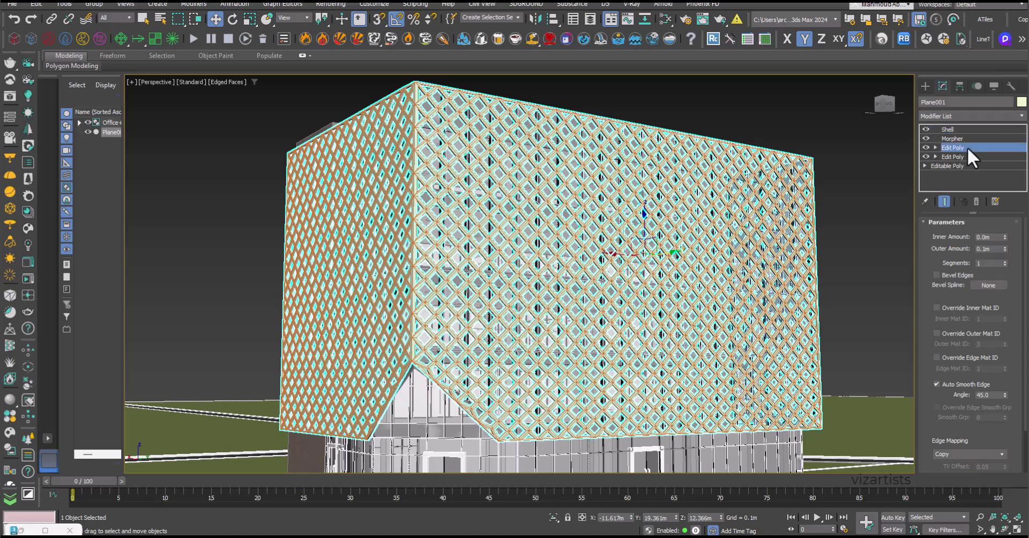
key(1)
click(721, 317)
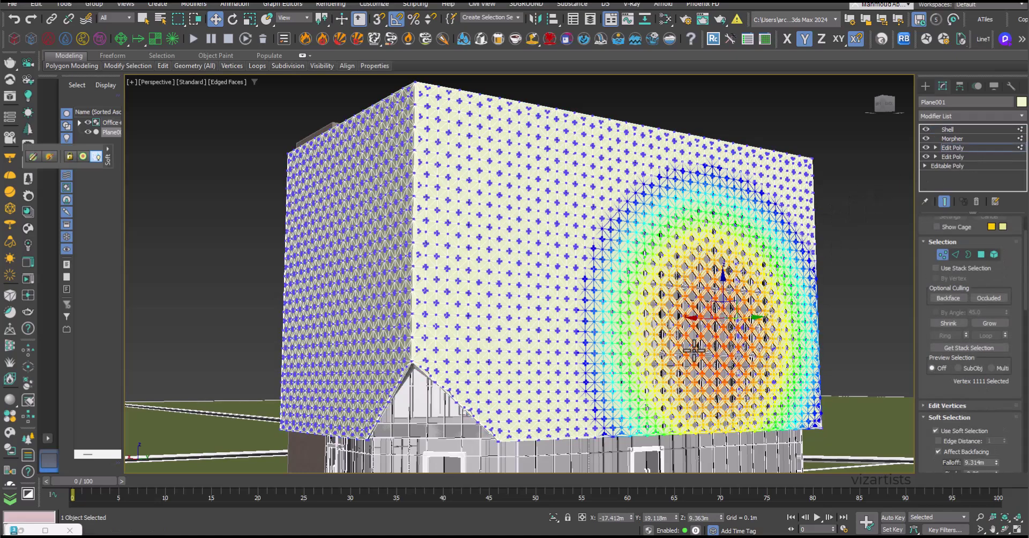
click(765, 349)
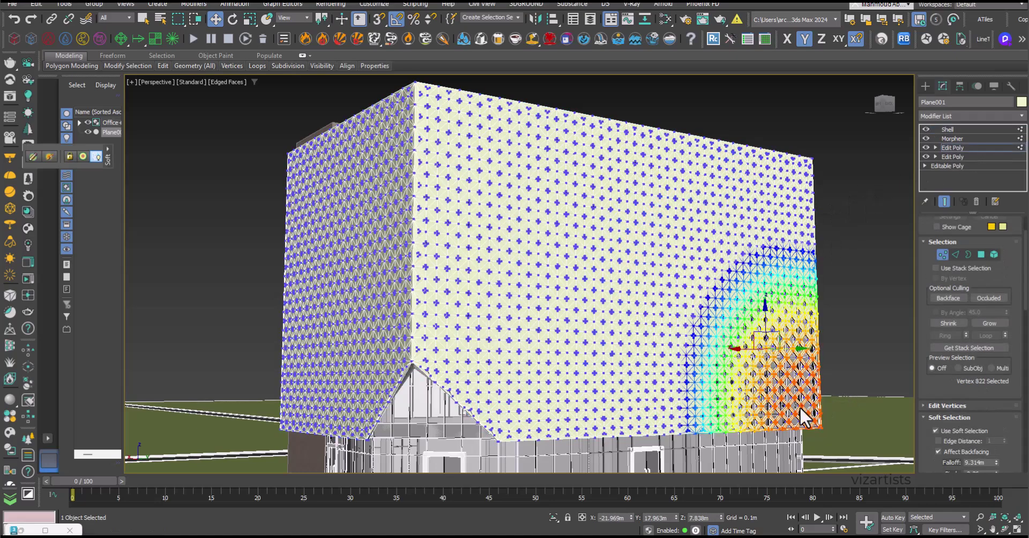
ctrl+click(750, 399)
ctrl+click(662, 360)
ctrl+click(671, 328)
ctrl+click(597, 273)
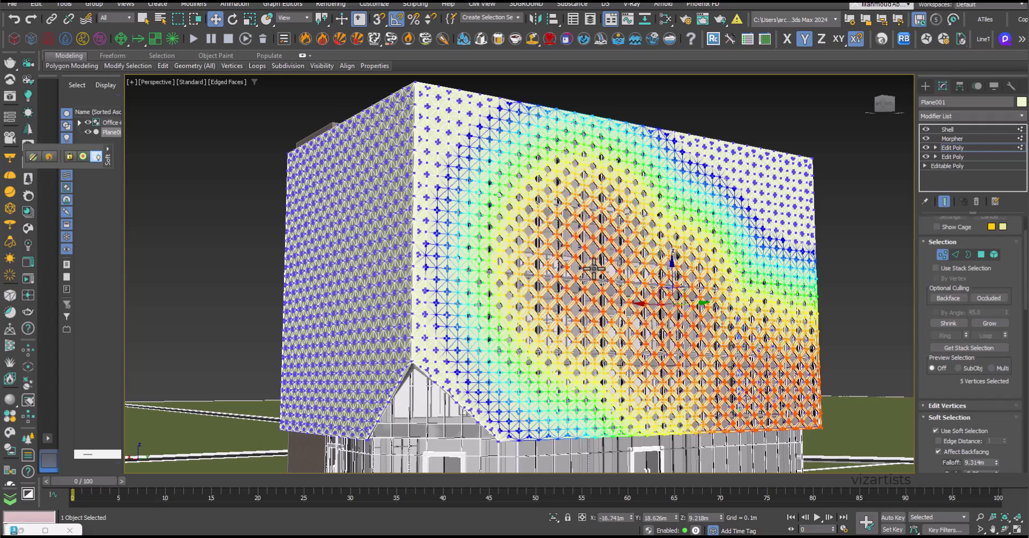
Add vertices at the shared upper corner and the narrow face's upper and lower outer areas, and return to the Shell modifier
ctrl+click(424, 120)
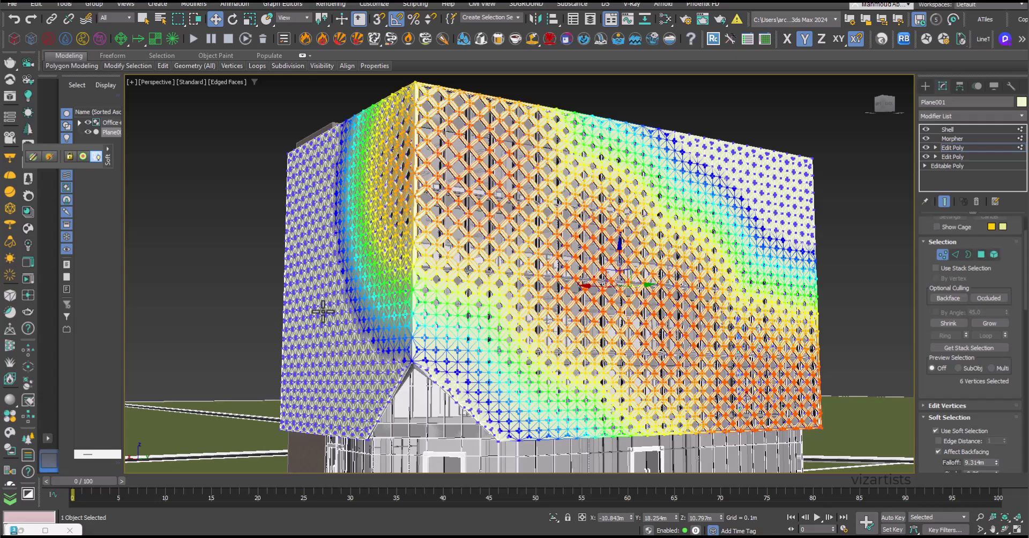
ctrl+click(331, 202)
ctrl+click(284, 394)
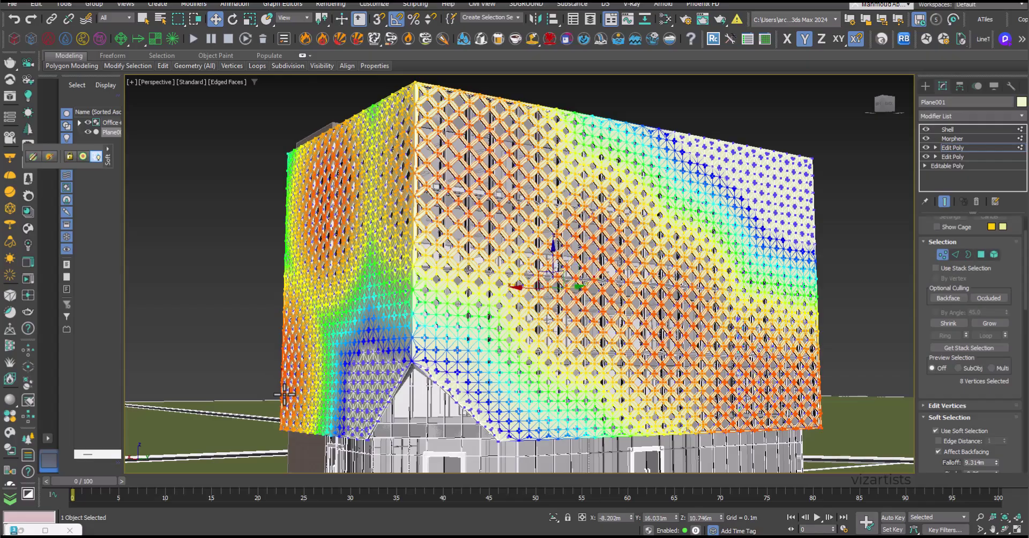
click(963, 129)
click(845, 226)
middle_drag(896, 347, 808, 249)
scroll(868, 252, up, 2)
click(794, 189)
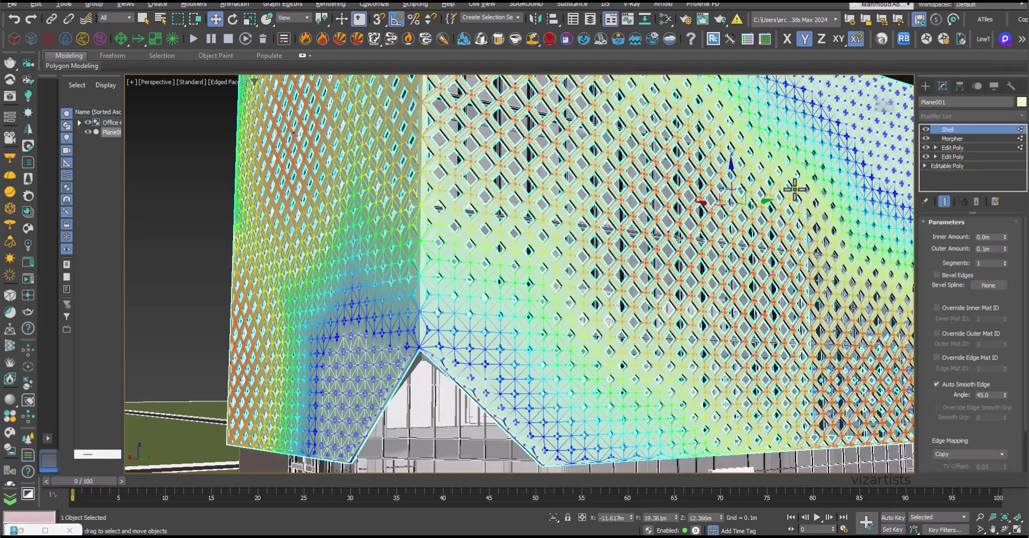
click(957, 139)
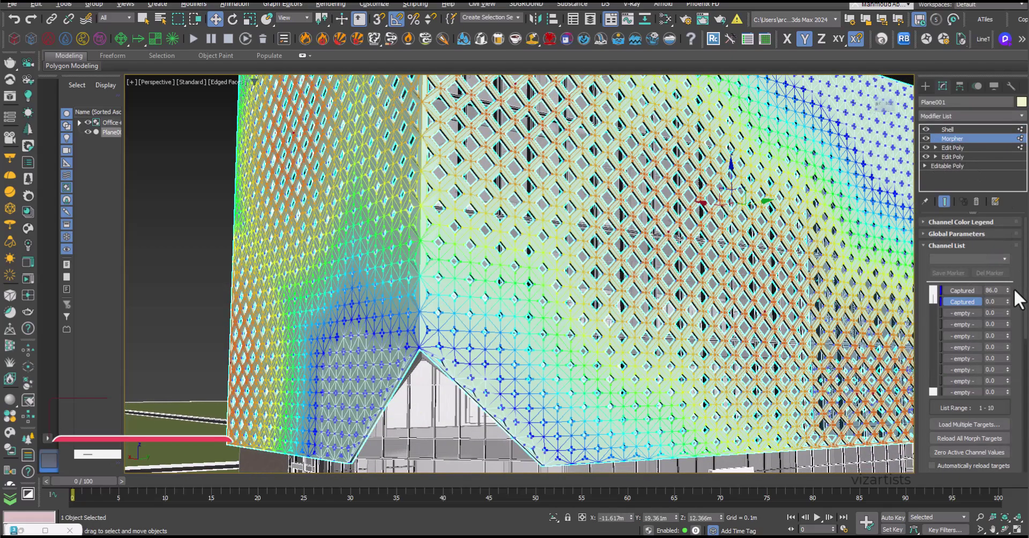
middle_drag(814, 214, 667, 213)
scroll(843, 216, down, 1)
click(877, 210)
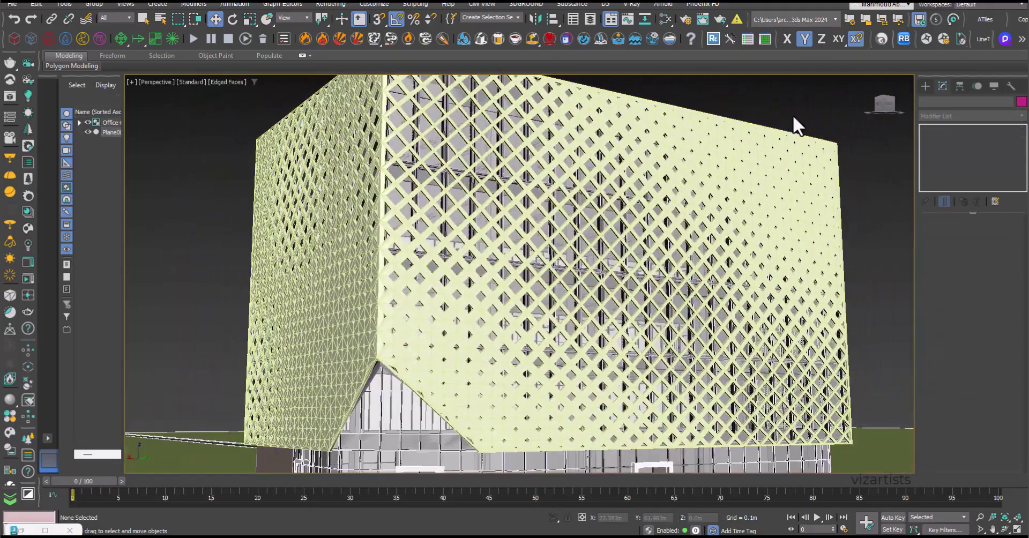